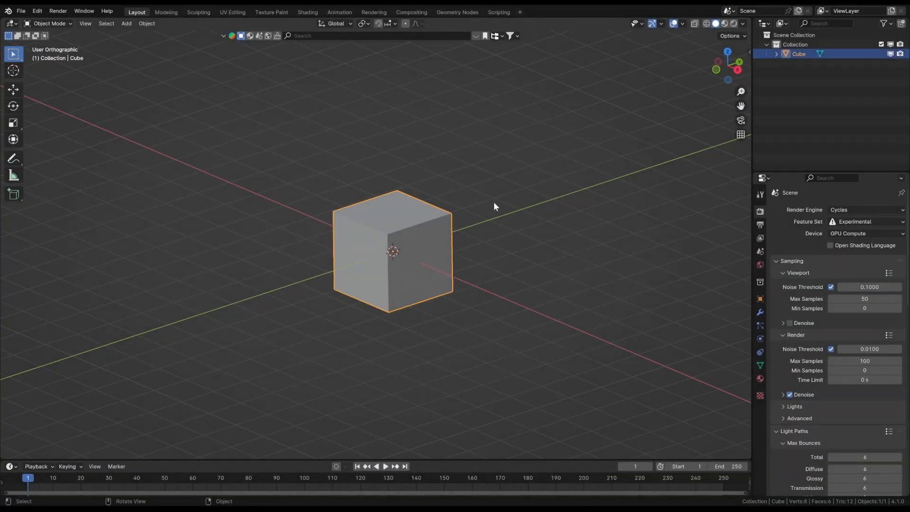
Split the 3D view and make the right half a Geometry Node editor with a new node tree on the cube
drag(749, 20, 301, 28)
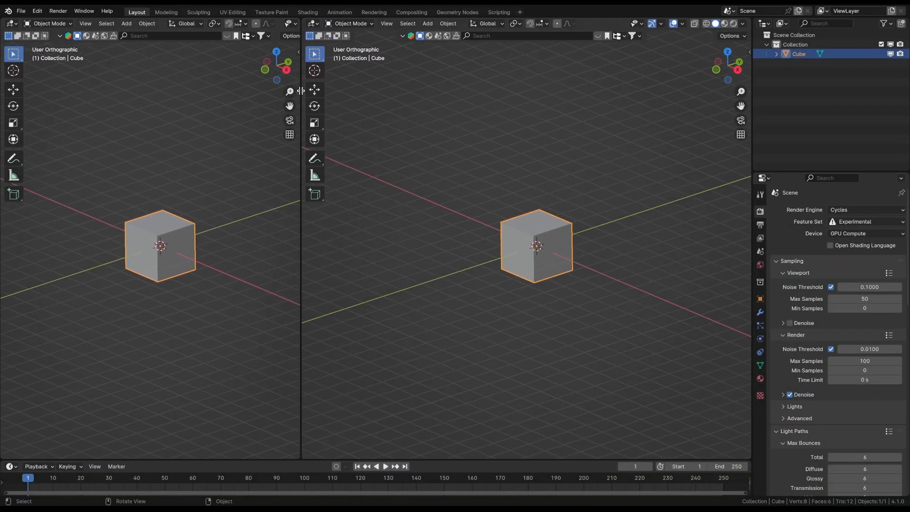
click(313, 24)
click(340, 100)
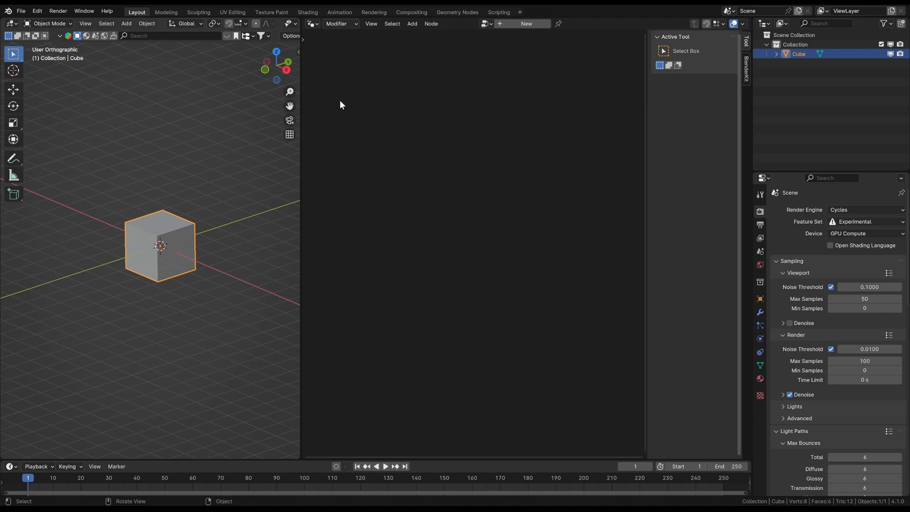
click(527, 23)
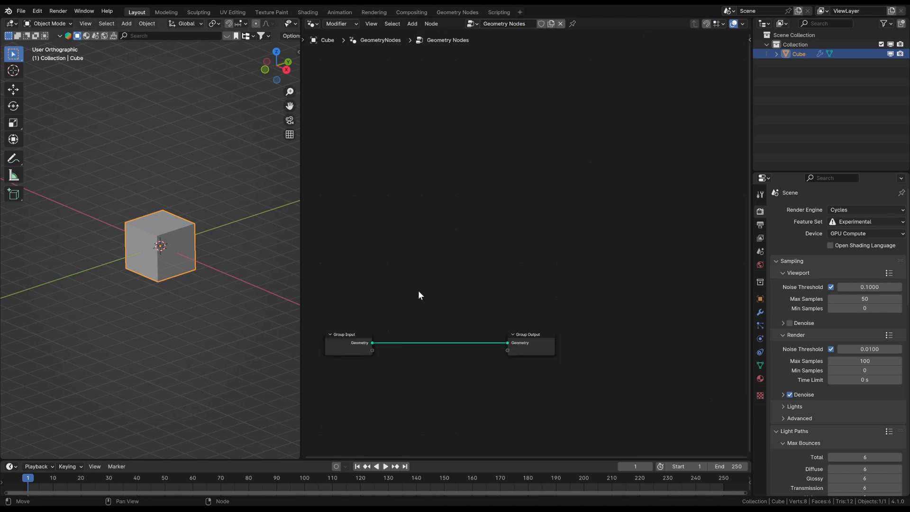
ctrl+middle_drag(419, 296, 504, 204)
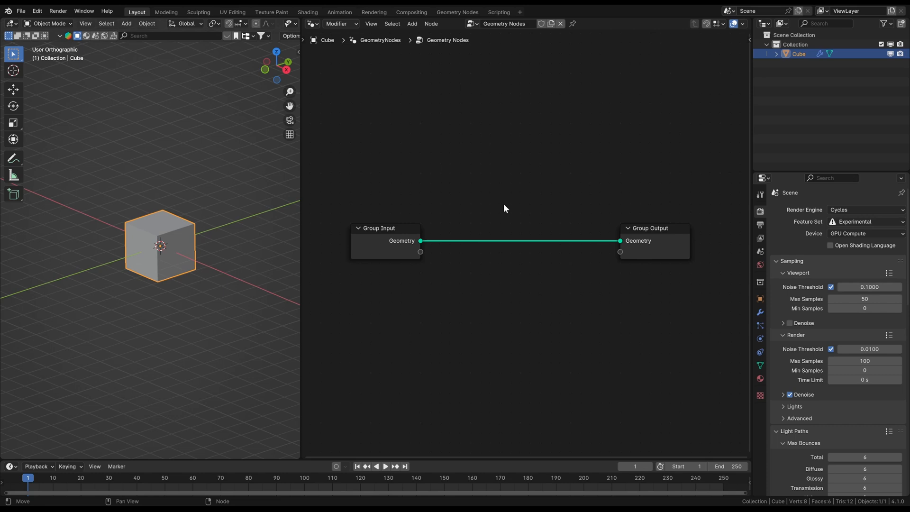
Add a UV Sphere node and feed its Mesh into the Group Output Geometry, replacing the cube
key(shift+a)
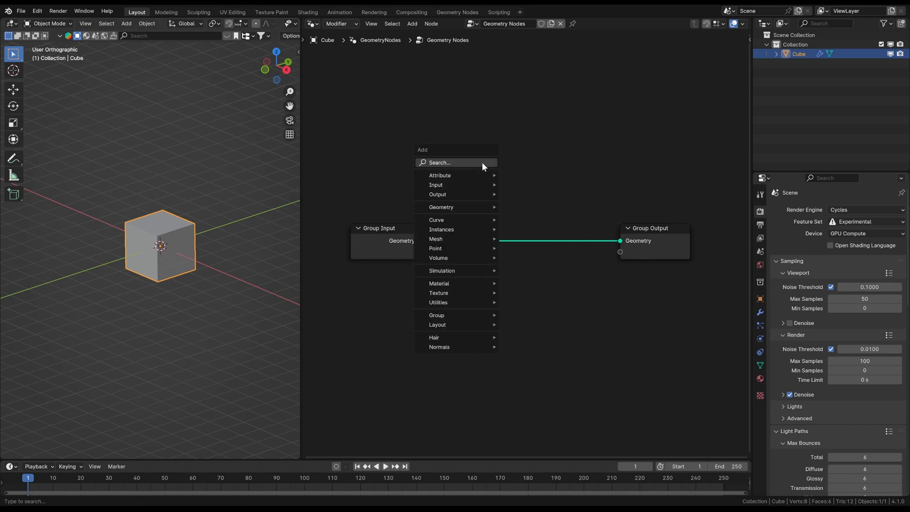
text(uv sphere)
key(Return)
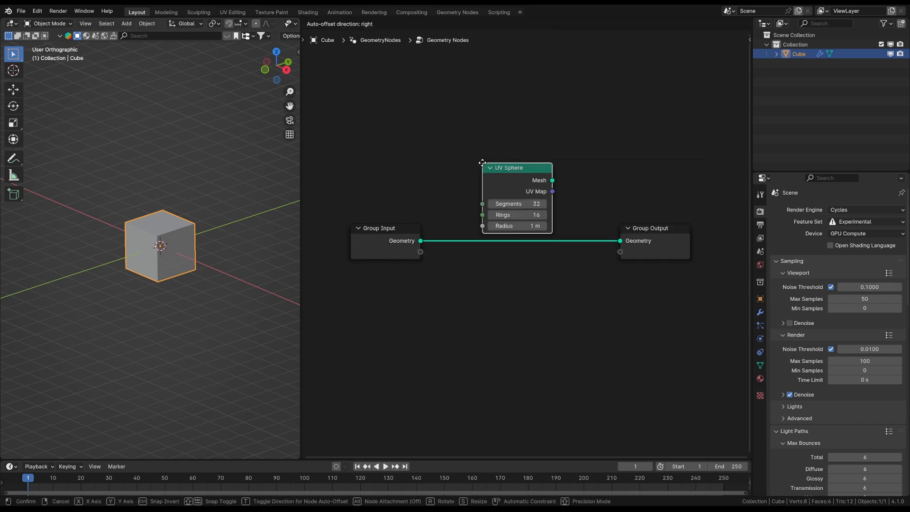
click(547, 123)
drag(561, 132, 620, 240)
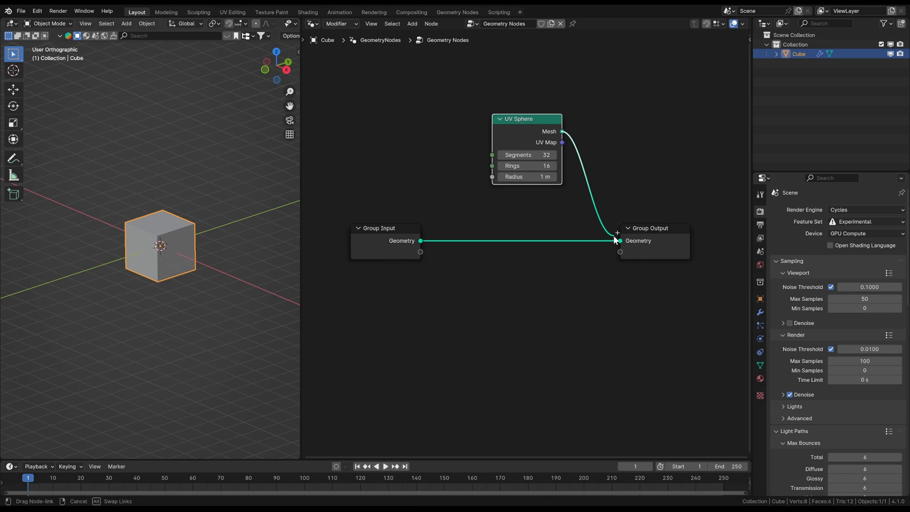
drag(397, 236, 382, 88)
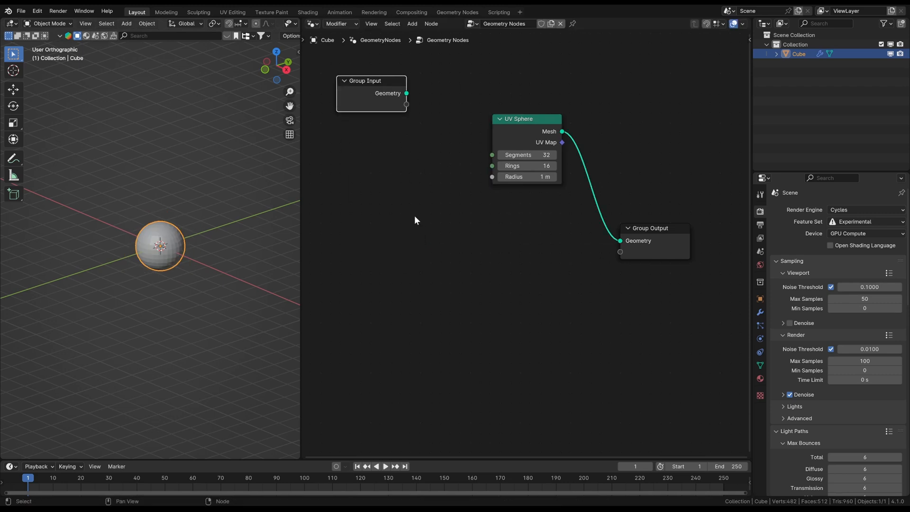
scroll(510, 264, down, 2)
scroll(510, 263, down, 1)
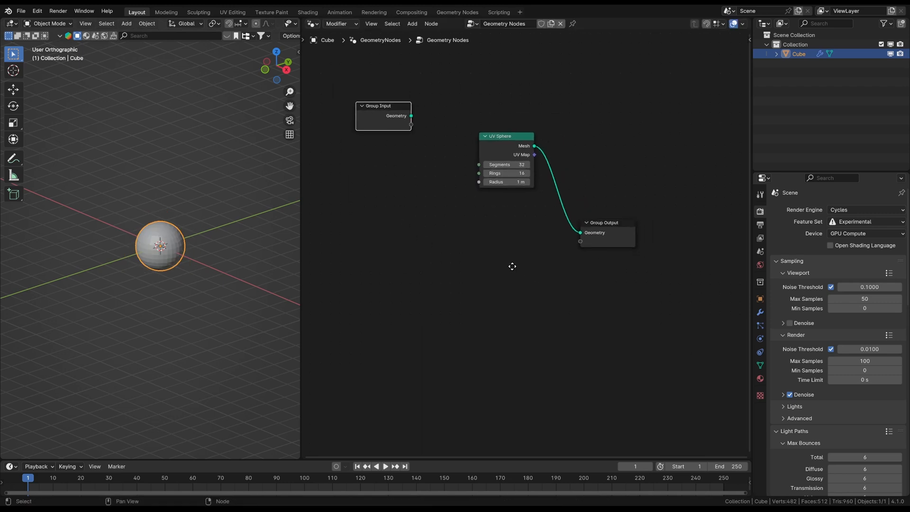
Insert an Extrude Mesh node on the link between UV Sphere and Group Output
key(shift+a)
text(extr)
key(Return)
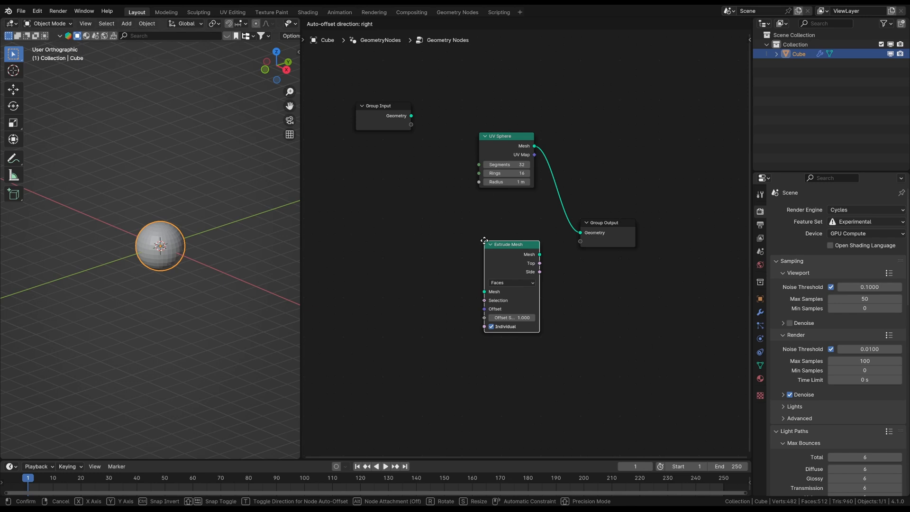
click(545, 148)
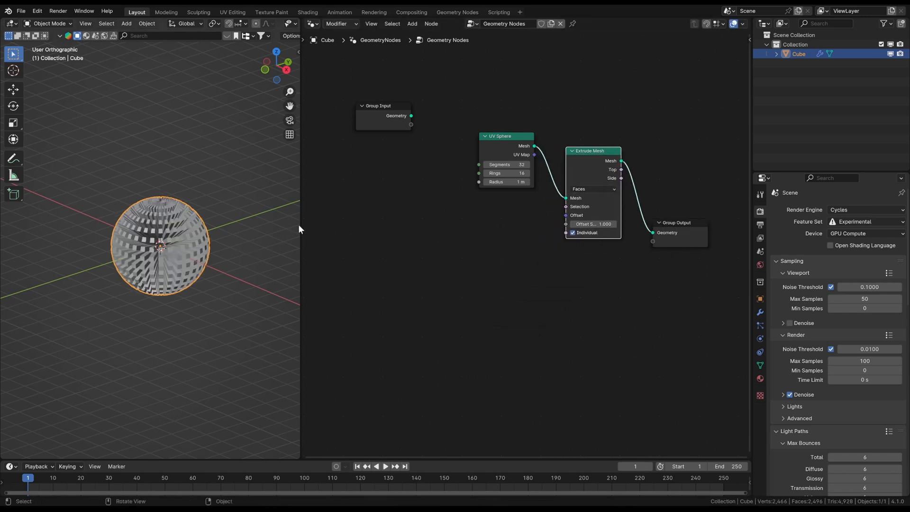
drag(299, 228, 307, 229)
scroll(230, 239, up, 2)
scroll(245, 243, up, 2)
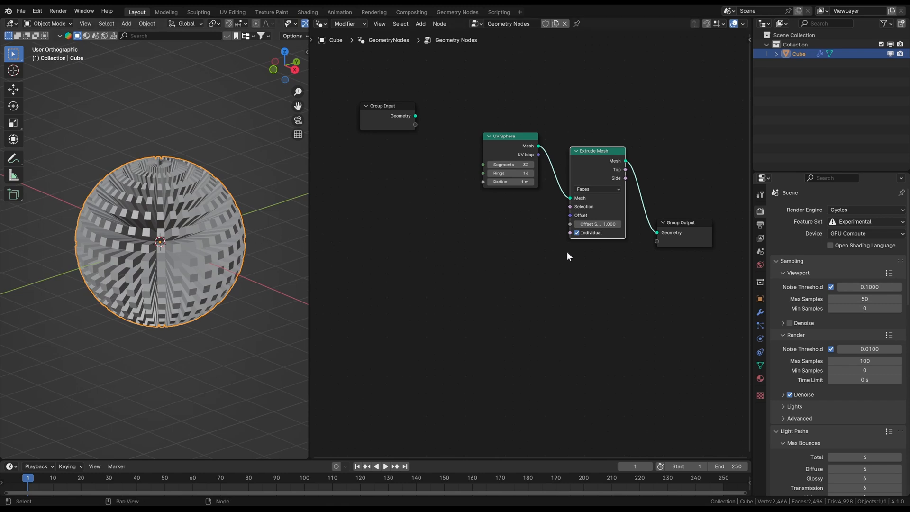
Keep Individual face extrusion on, lower Offset Scale to about 0.76, and rotate the sphere object
click(577, 232)
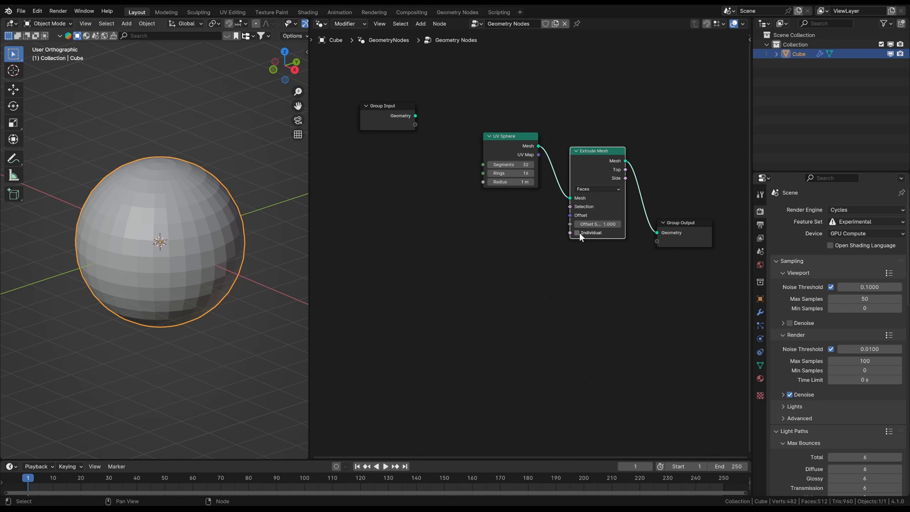
click(577, 232)
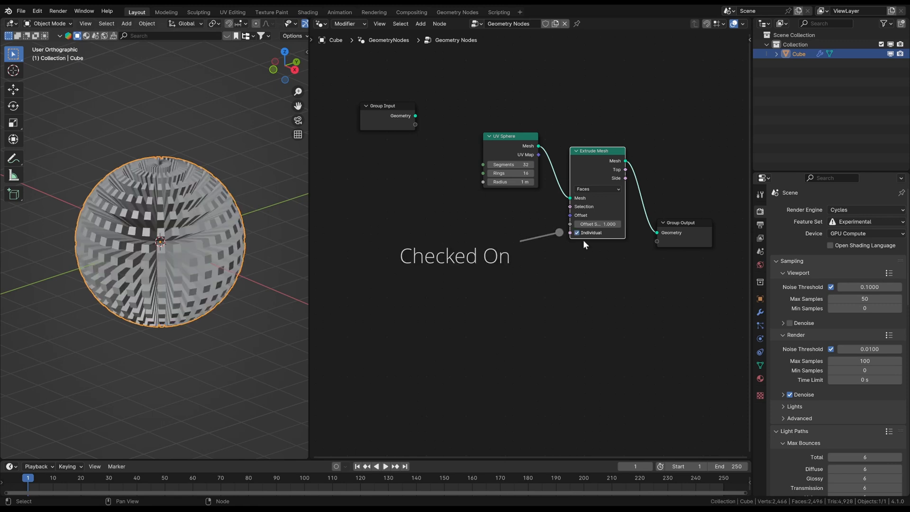
mouse_move(599, 224)
mouse_down()
mouse_move(540, 223)
mouse_move(640, 224)
mouse_move(555, 225)
mouse_move(568, 224)
mouse_up()
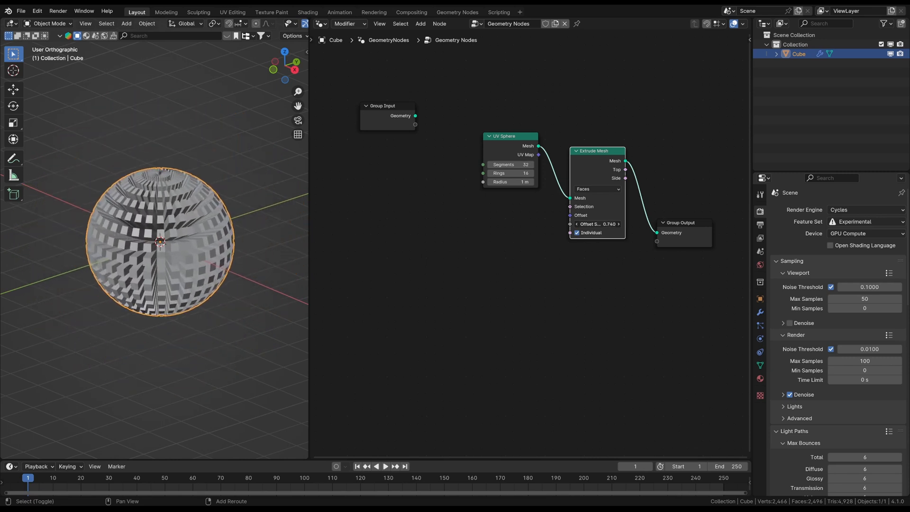
key(r)
key(r)
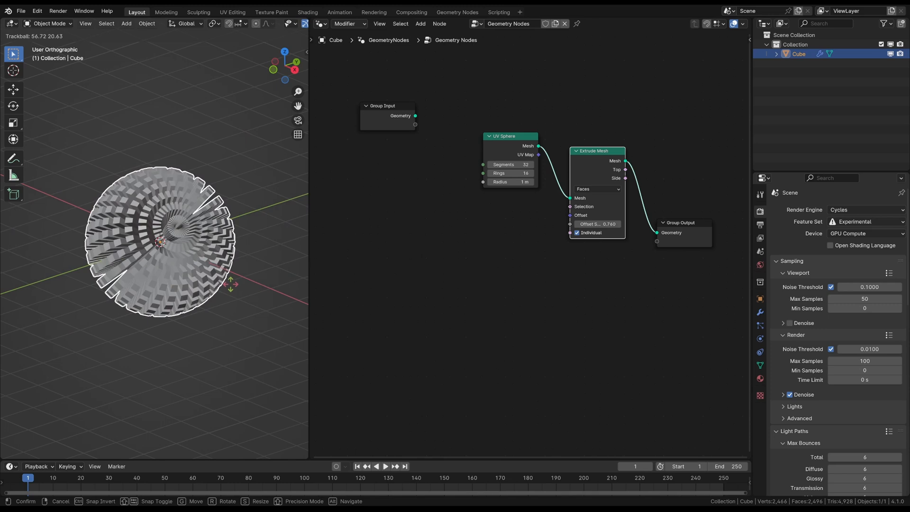
click(228, 251)
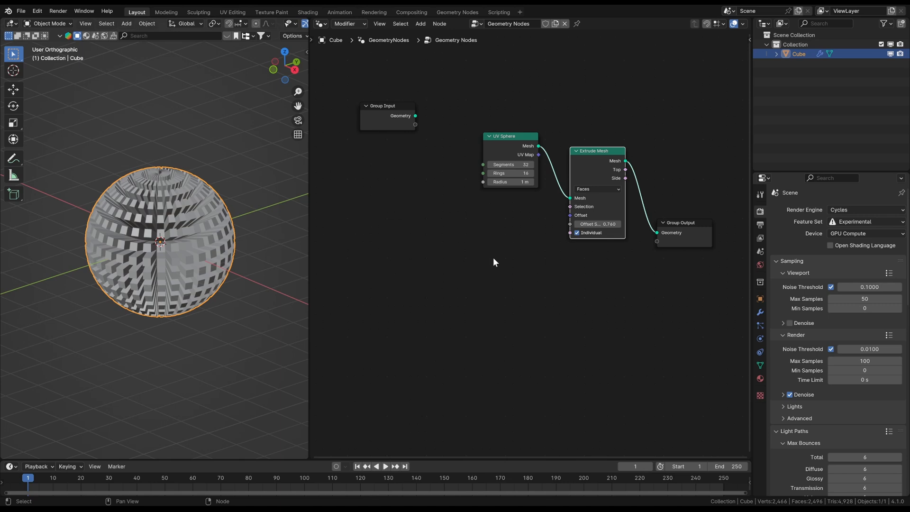
scroll(492, 259, down, 1)
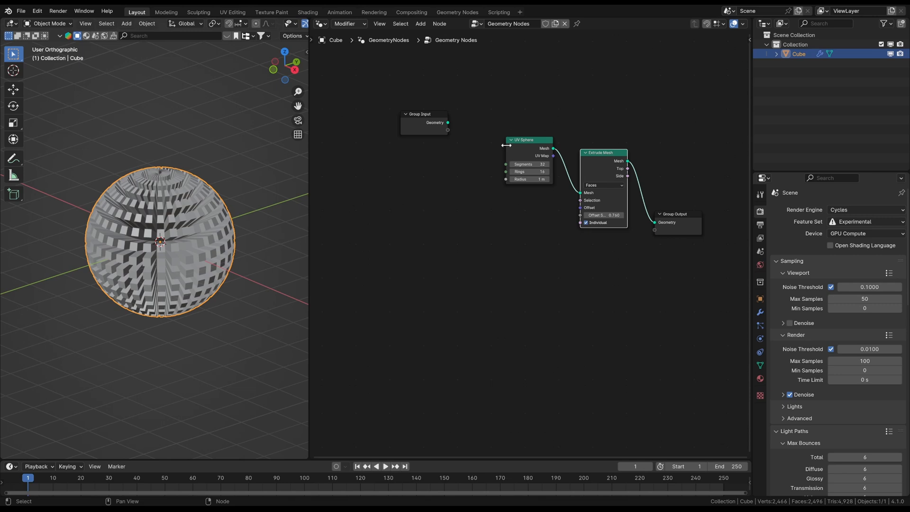
Move the UV Sphere and Group Input nodes upward to make room below
mouse_move(491, 120)
mouse_down()
mouse_move(544, 188)
mouse_move(544, 132)
mouse_up()
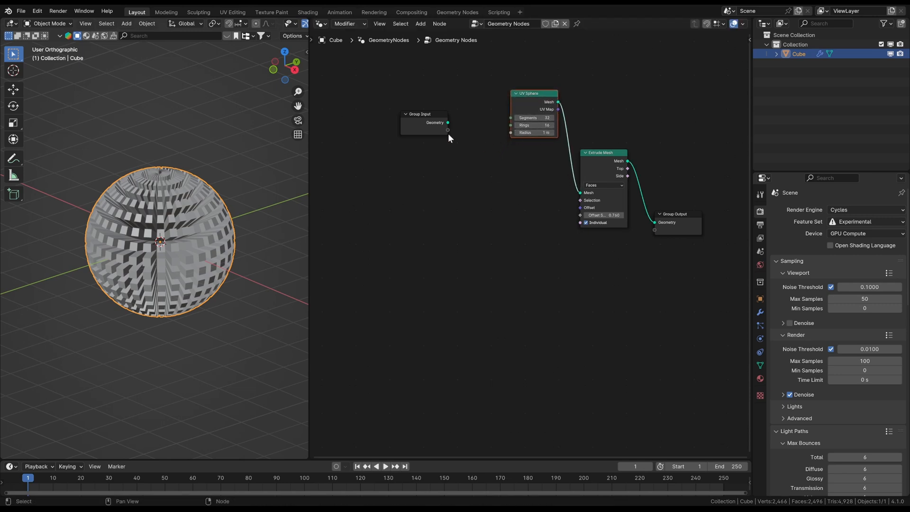
drag(397, 87, 427, 130)
key(g)
click(446, 107)
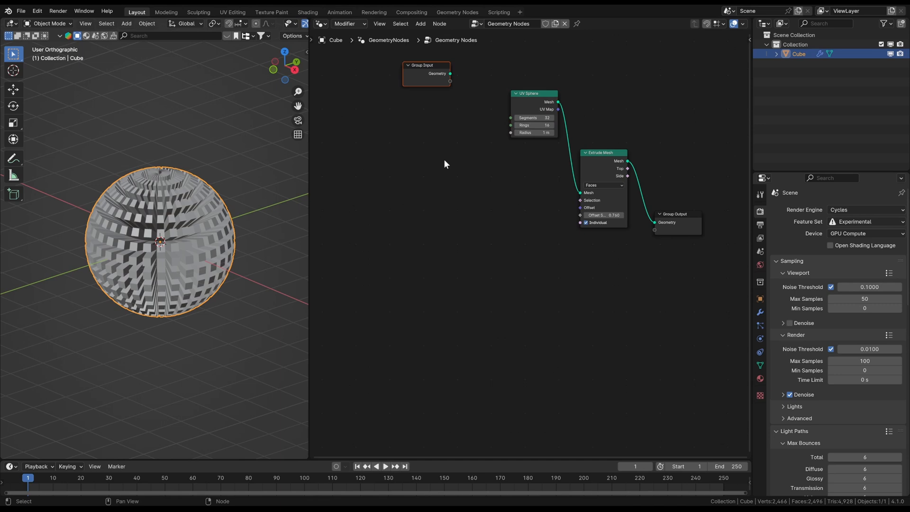
click(436, 246)
Add a Noise Texture node via the node search for 'noise tex'
key(shift+a)
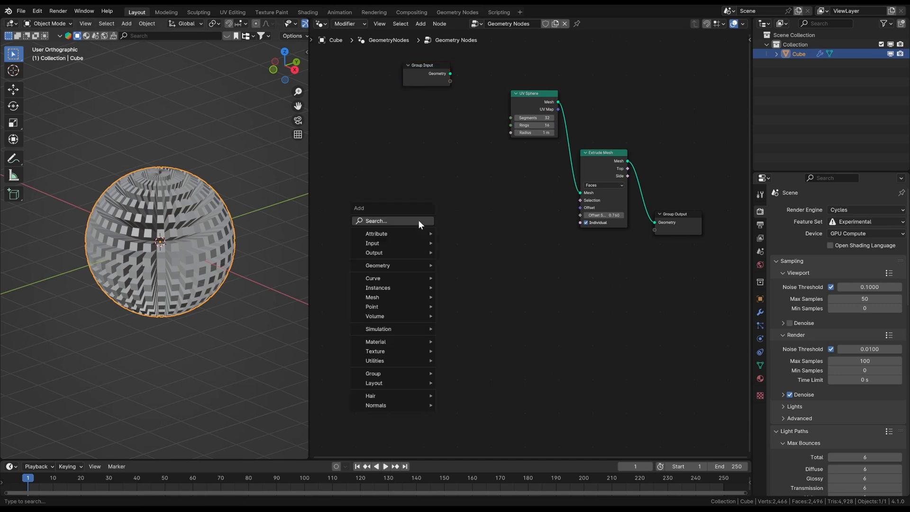
click(419, 220)
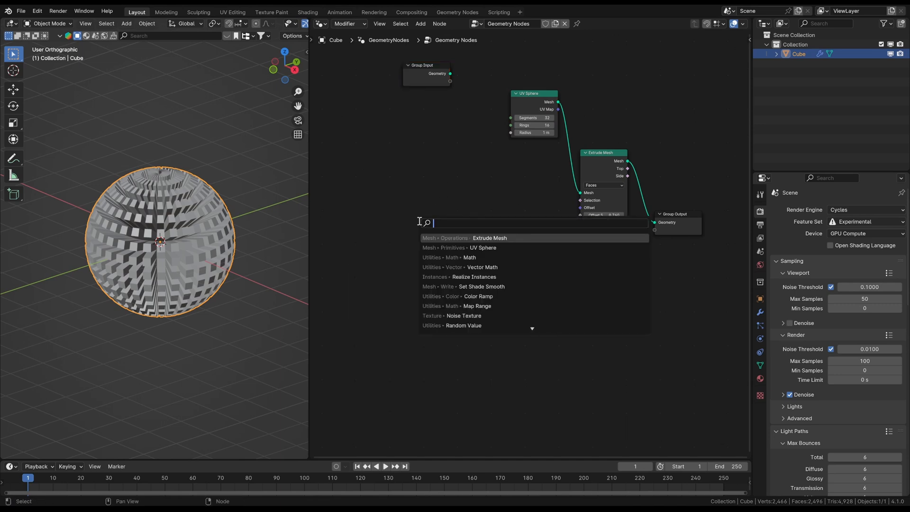
text(noise tex)
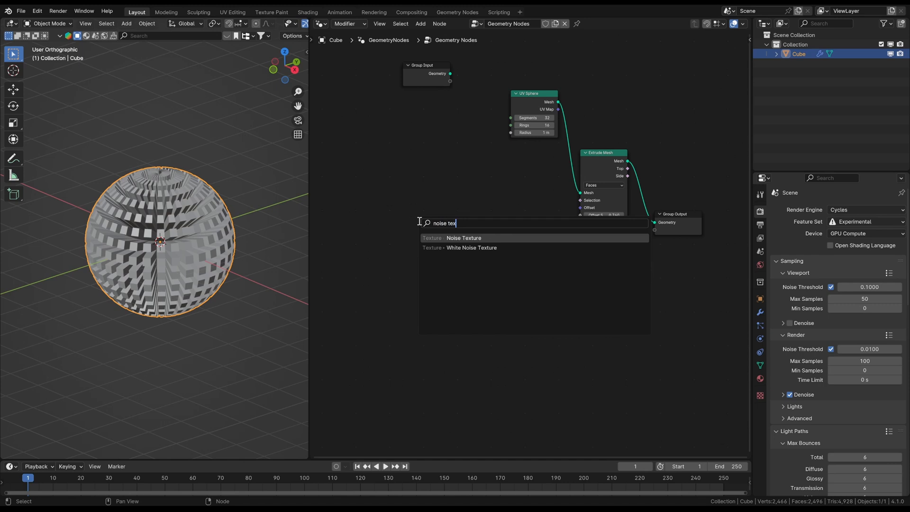
key(Return)
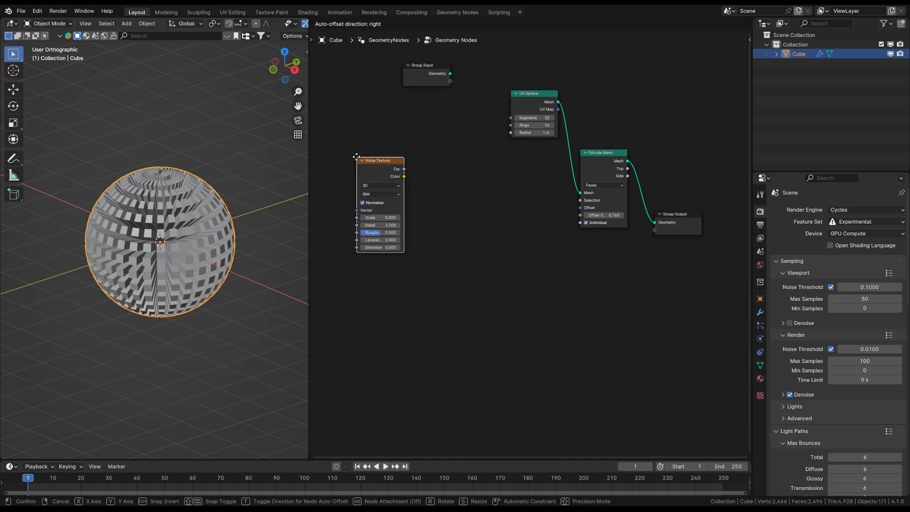
Place the Noise Texture node to the left of the sphere's node chain
click(354, 154)
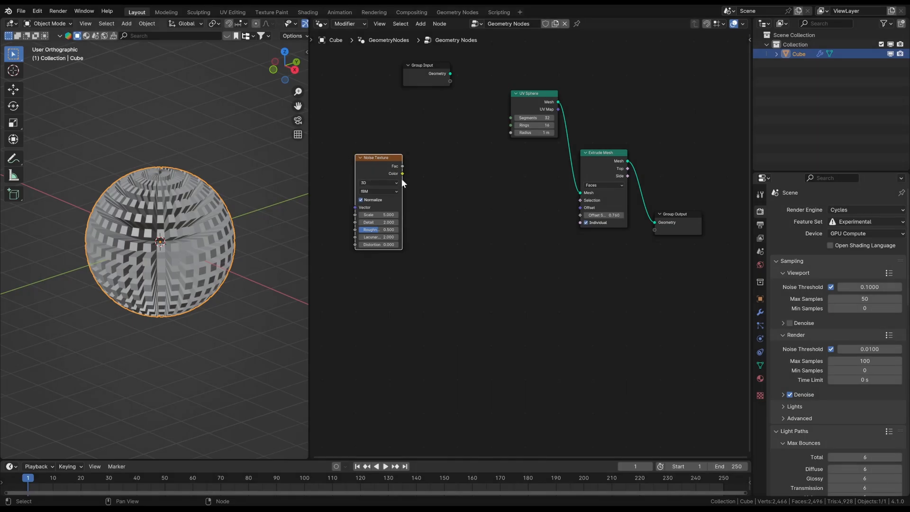
Link the Noise Texture Color output to the Extrude Mesh Offset input, making the sphere lumpy
drag(401, 174, 406, 173)
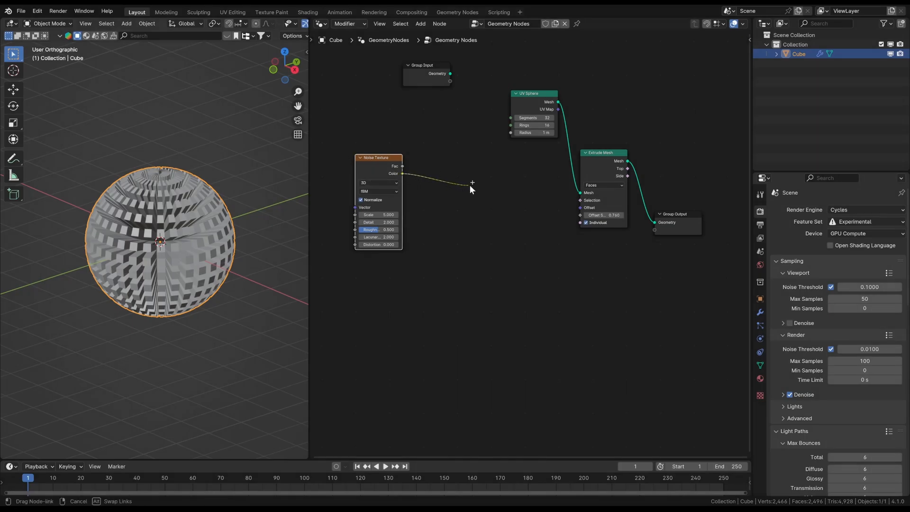
drag(511, 195, 576, 212)
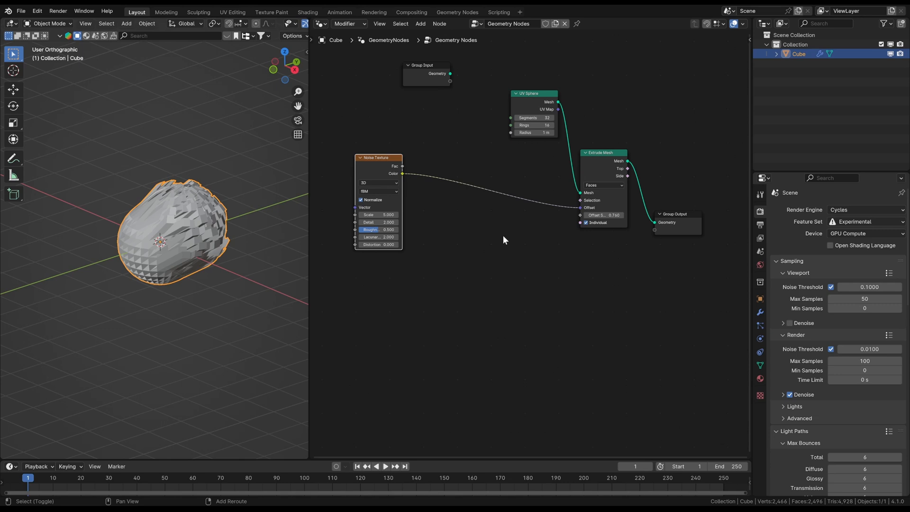
Add a Vector Math node set to Subtract and drop it on the noise-to-offset link
key(shift+a)
text(vec)
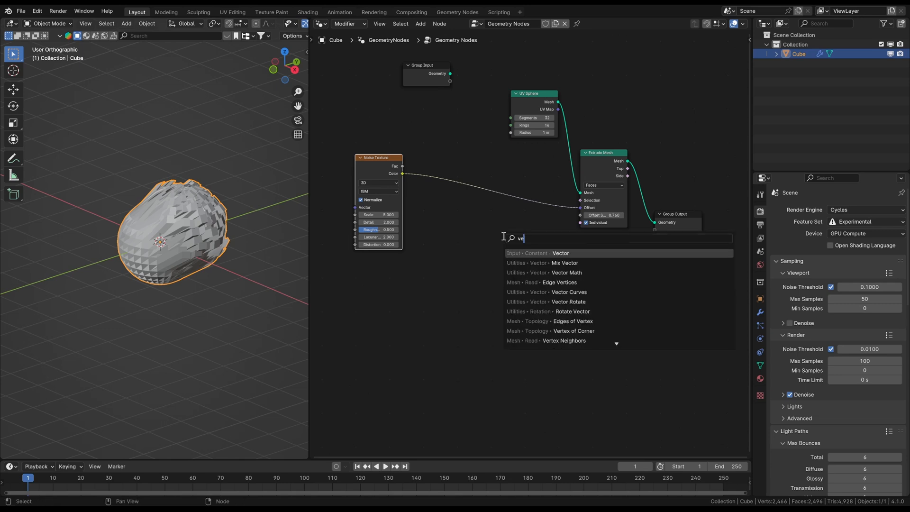
text(tor math)
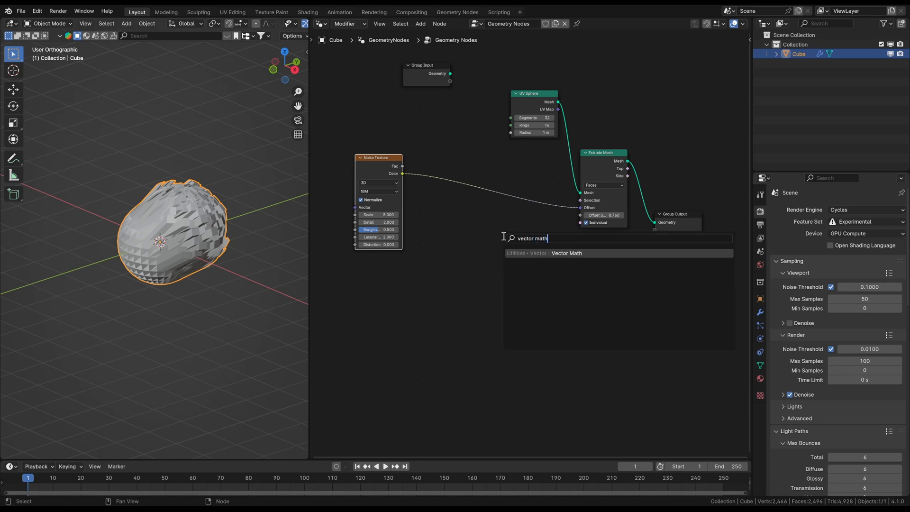
key(Return)
click(445, 218)
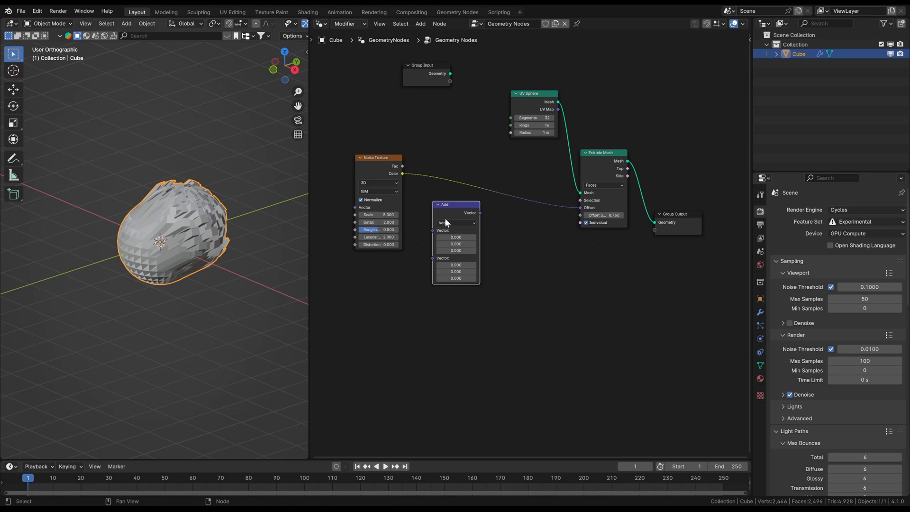
click(447, 247)
key(g)
click(462, 183)
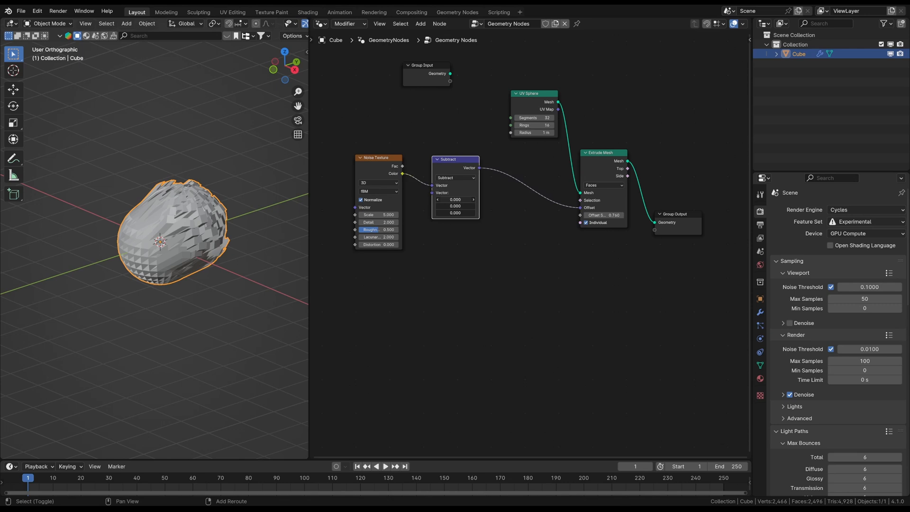
Set all three Subtract vector values to 0.5 and inspect the evened-out sphere
drag(455, 199, 459, 213)
text(0.5)
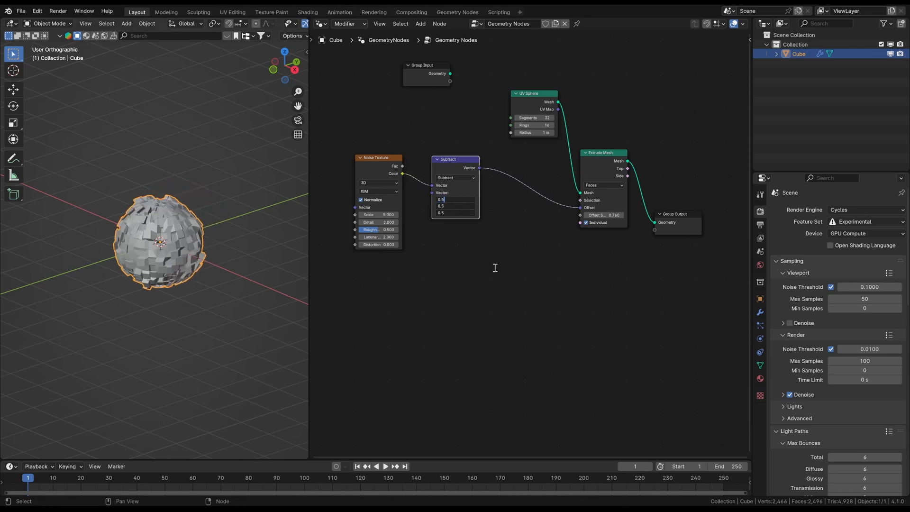
key(Return)
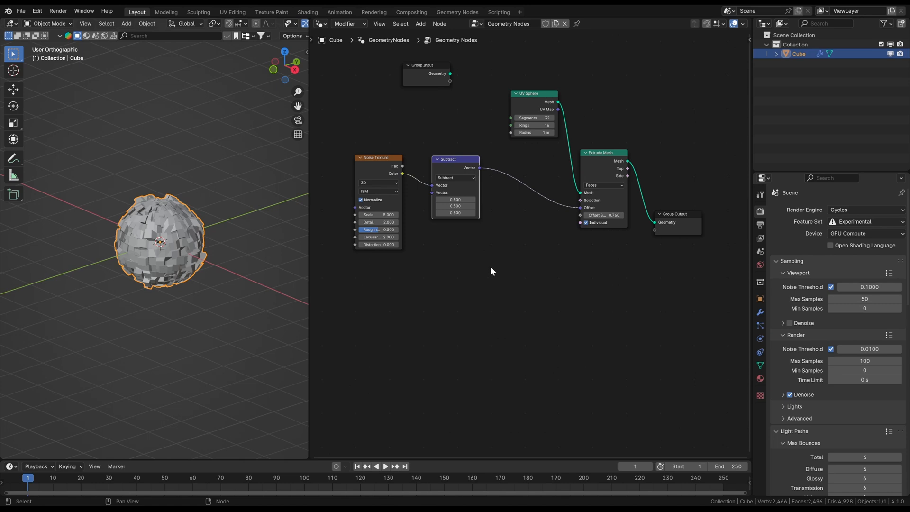
scroll(199, 243, up, 4)
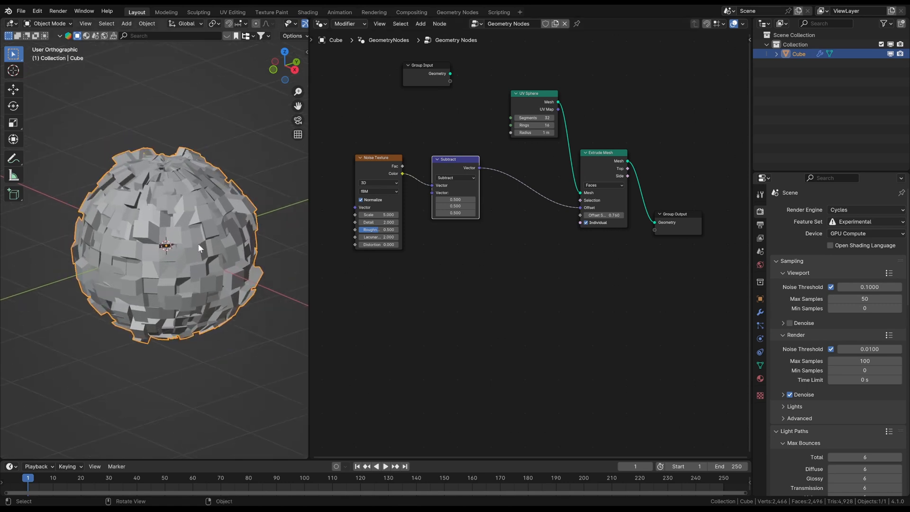
mouse_move(198, 243)
middle_down()
mouse_move(260, 223)
mouse_move(161, 242)
mouse_move(182, 247)
middle_up()
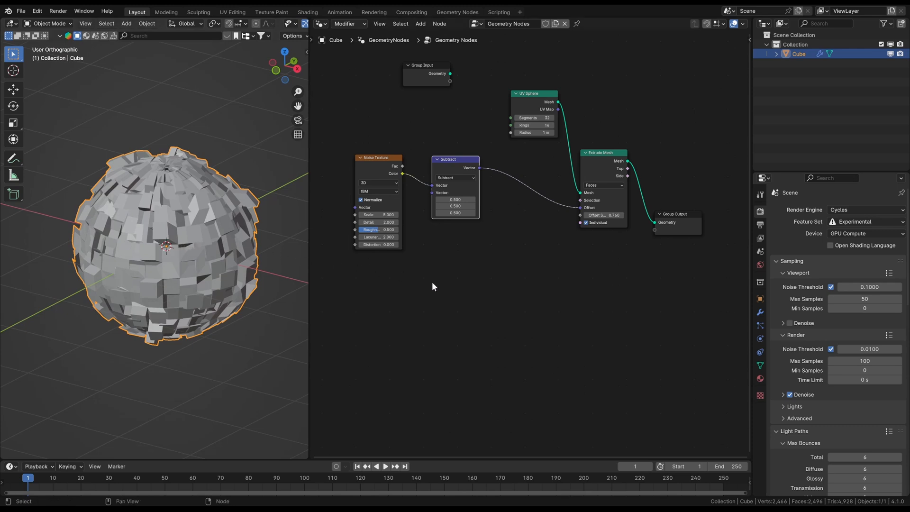
click(480, 278)
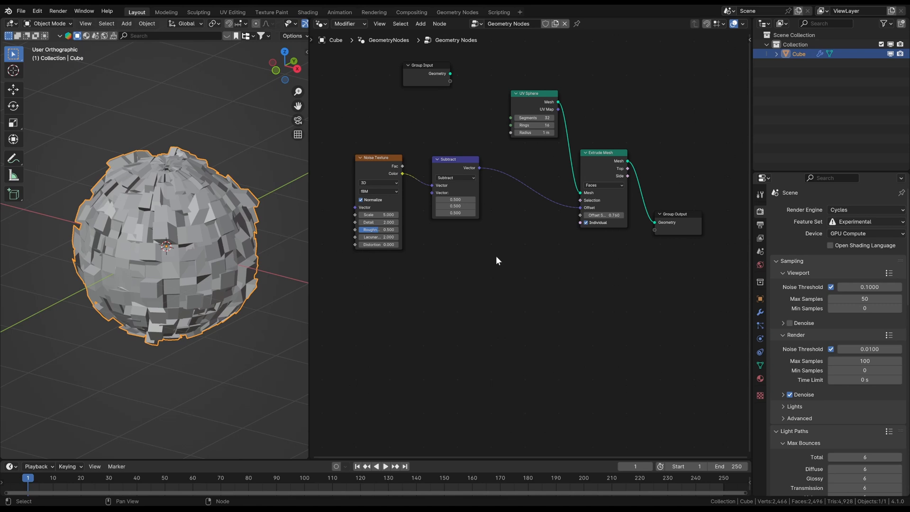
Insert an Add vector math node on the Subtract-to-Offset link, leaving its vector at zero after trying 0.33
key(shift+a)
text(vec)
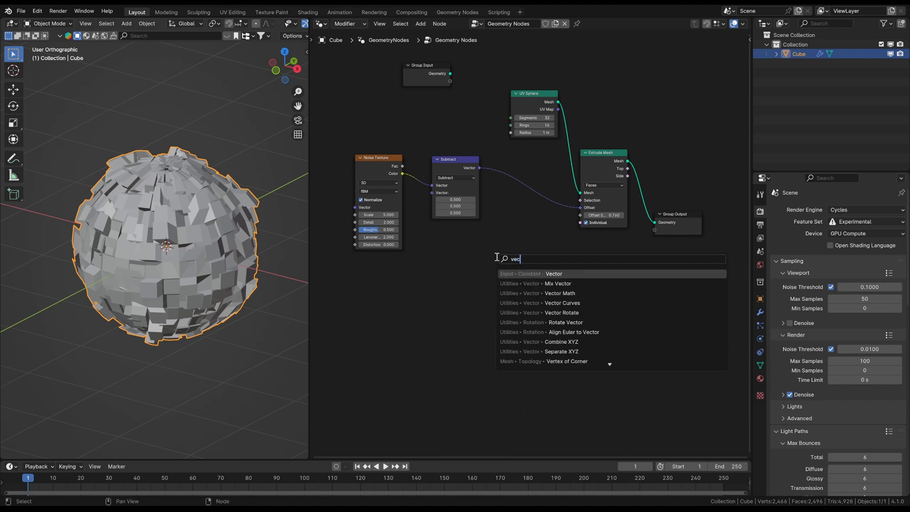
text(tor math)
key(Return)
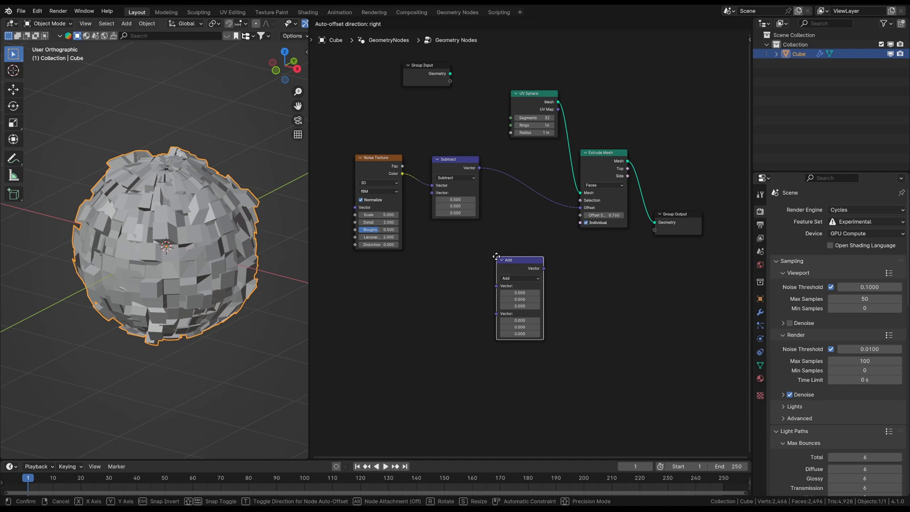
click(504, 184)
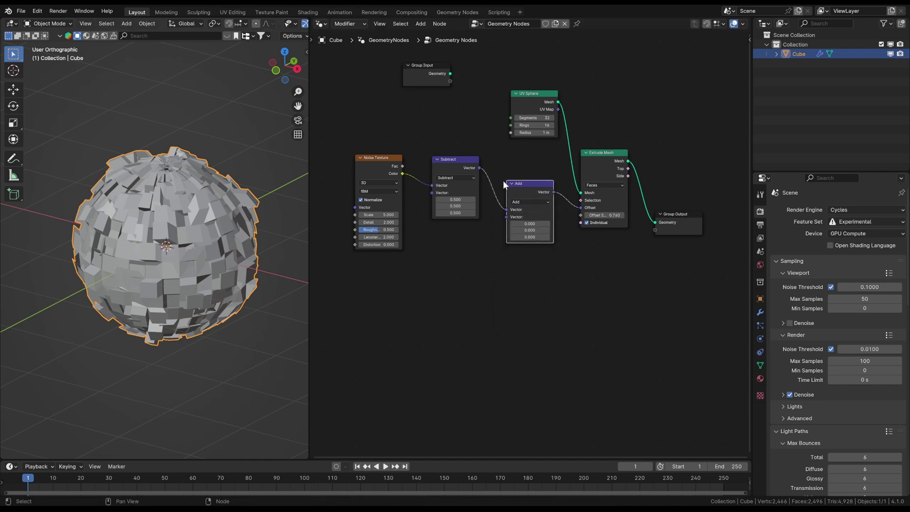
mouse_move(530, 236)
shift+mouse_down()
mouse_move(512, 237)
mouse_move(551, 237)
mouse_move(509, 230)
mouse_move(515, 223)
mouse_move(530, 237)
shift+mouse_up()
text(0.33)
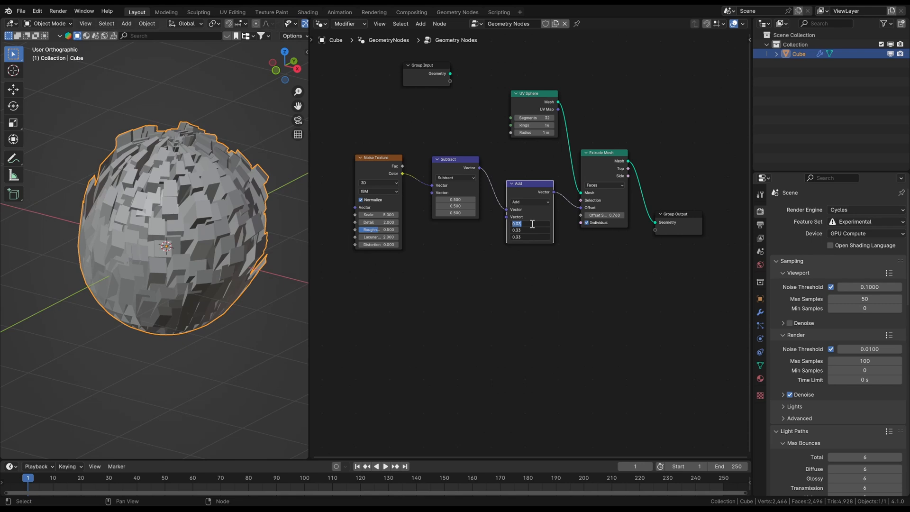
key(BackSpace)
key(Return)
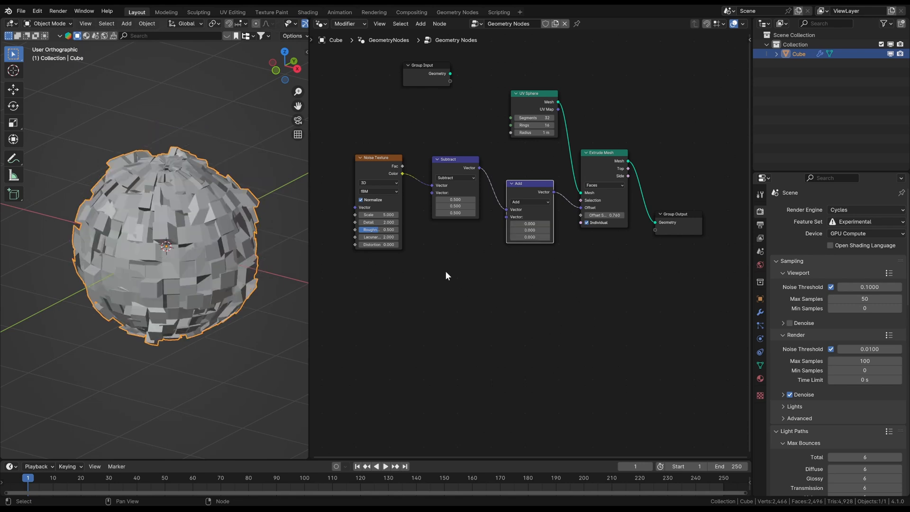
Add a Normal node and feed it into the Add node's second Vector input so faces spike outward
key(shift+a)
click(449, 272)
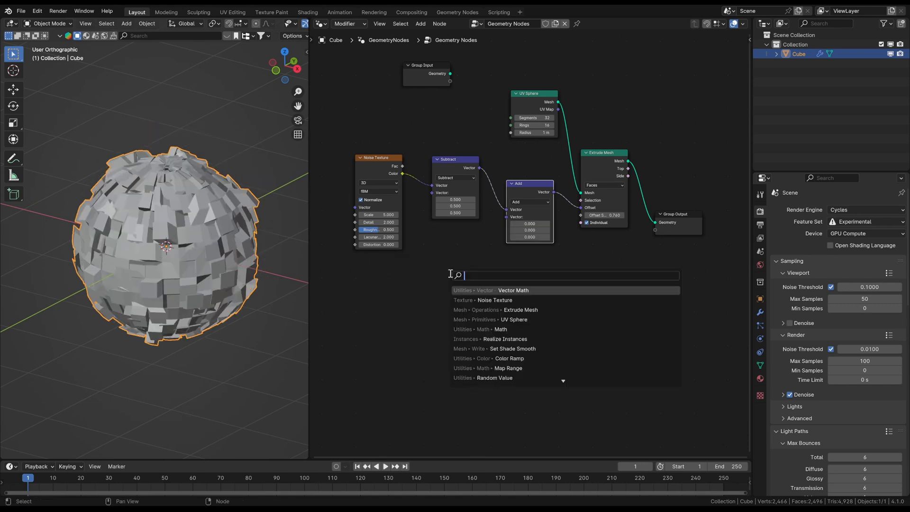
text(no)
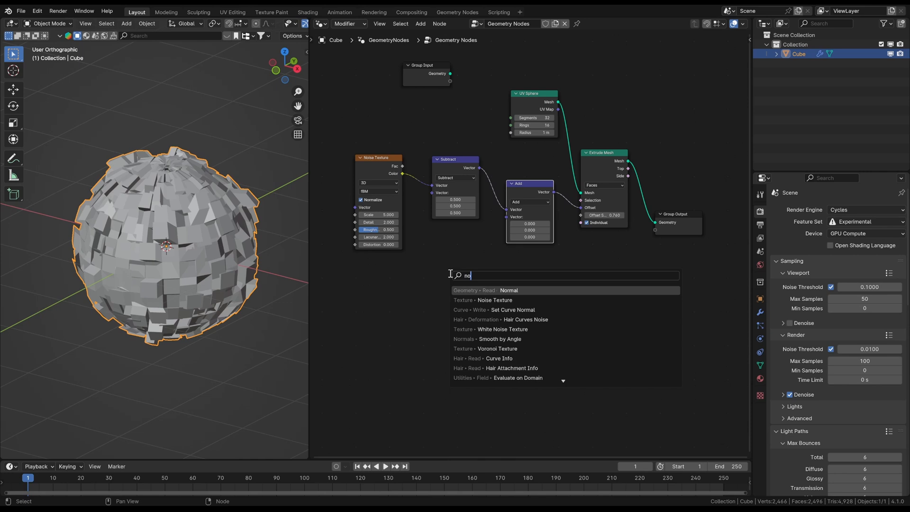
text(rmal)
key(Return)
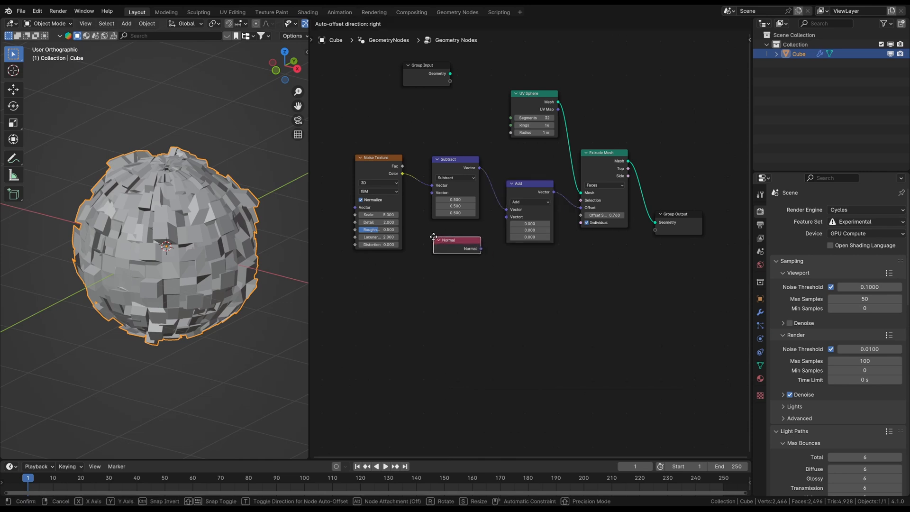
click(434, 241)
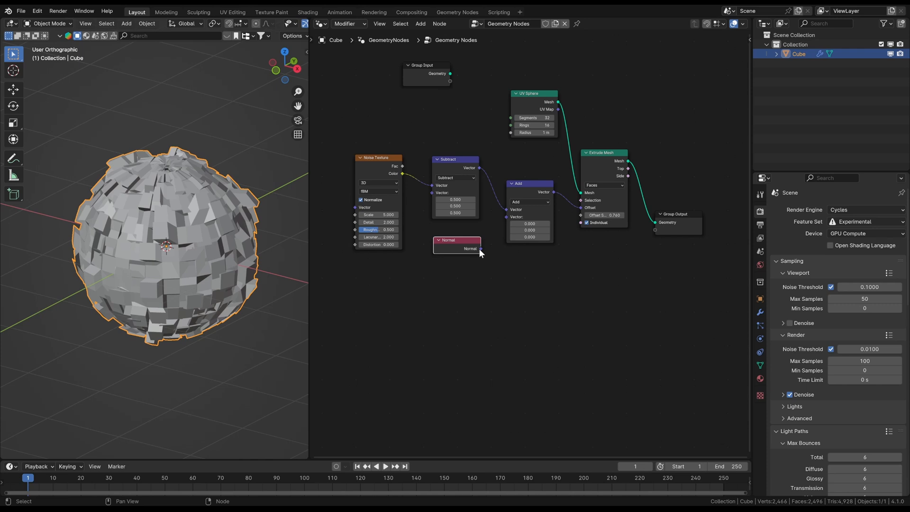
drag(480, 249, 506, 219)
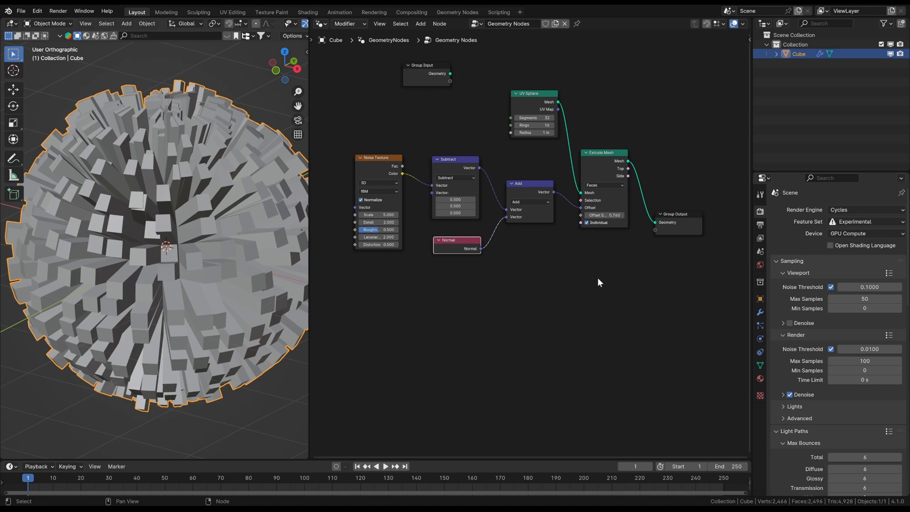
Box-select the UV Sphere, Extrude Mesh and Group Output nodes and move them to the right
middle_drag(597, 282, 540, 289)
scroll(512, 292, down, 2)
scroll(498, 294, down, 1)
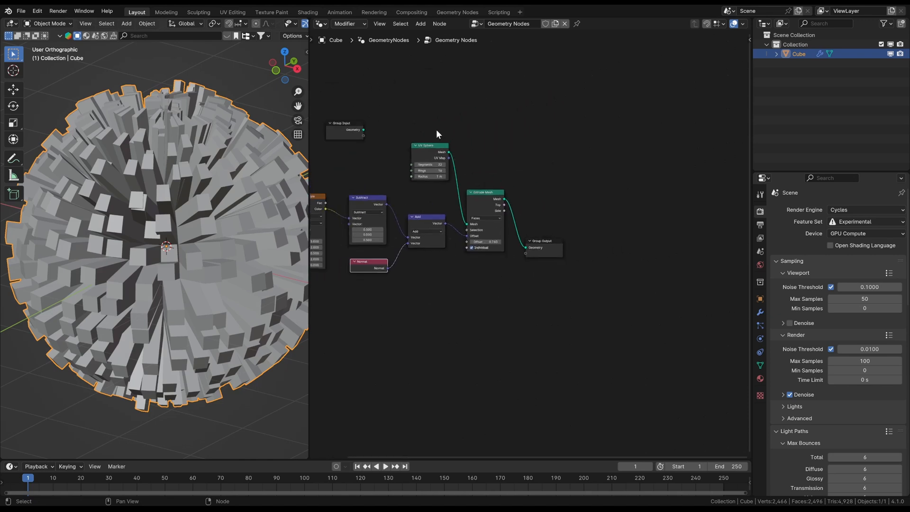
drag(436, 130, 553, 271)
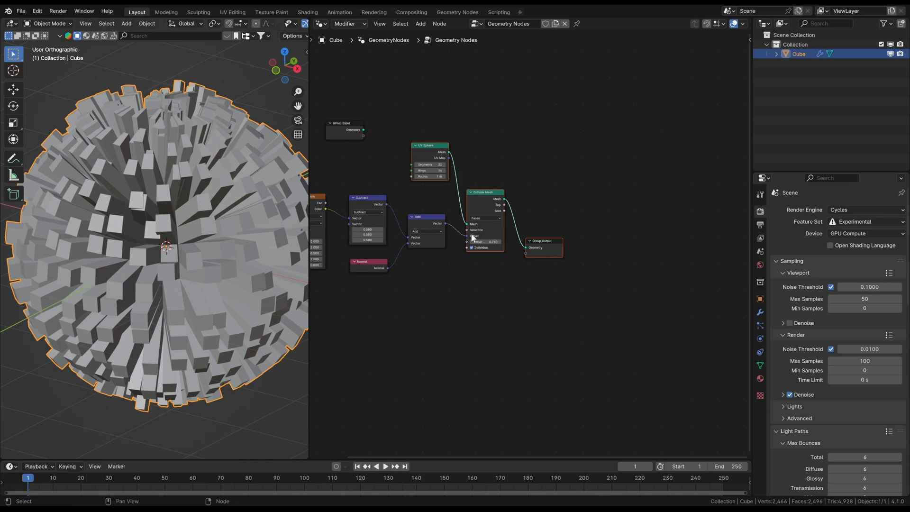
drag(474, 228, 640, 226)
Insert a Scale vector math node on the Add-to-Offset link with scale about 1.84, lengthening the spikes
click(538, 273)
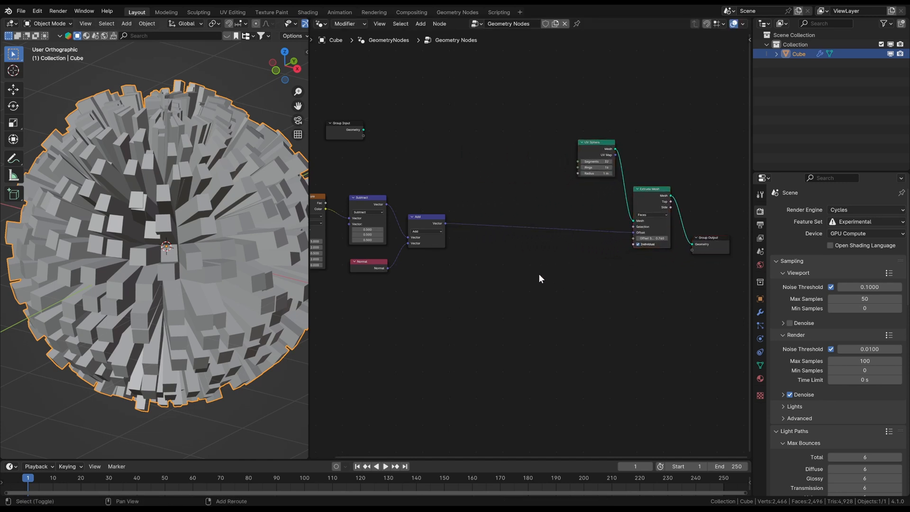
key(shift+a)
click(538, 262)
text(ve)
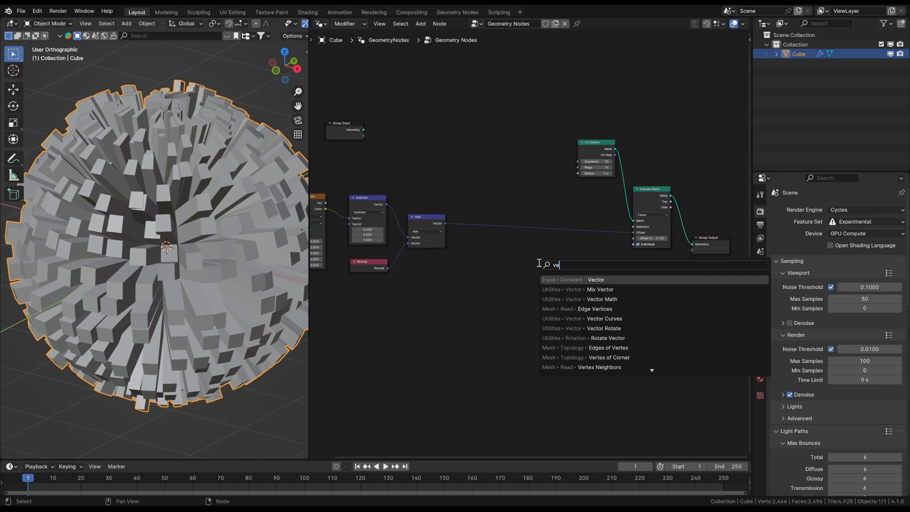
text(ctor ma)
key(Return)
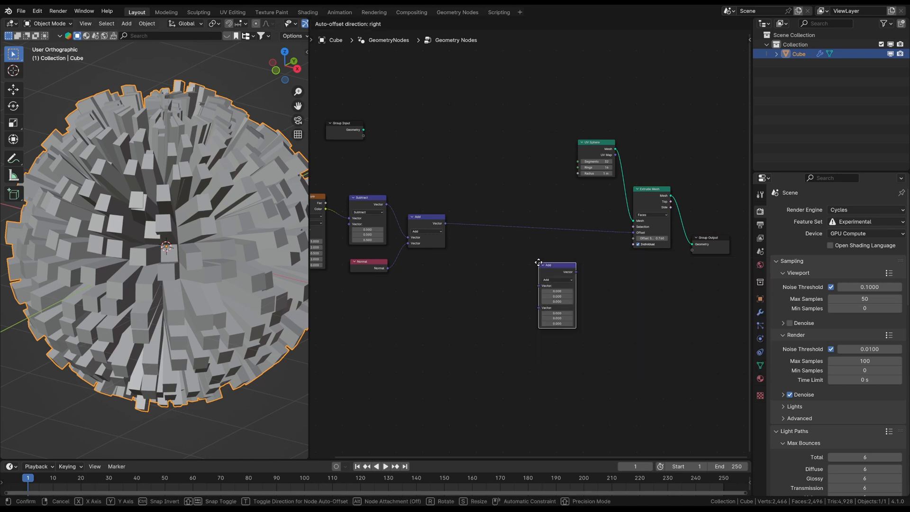
click(491, 261)
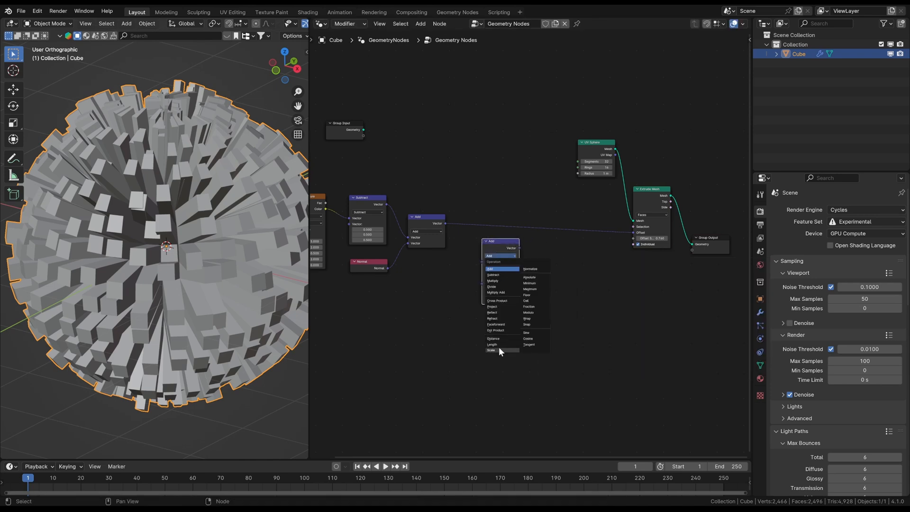
click(491, 350)
scroll(490, 350, up, 1)
mouse_move(500, 283)
mouse_down()
mouse_move(484, 243)
mouse_move(427, 235)
mouse_up()
mouse_move(484, 234)
mouse_down()
mouse_move(469, 235)
mouse_move(498, 234)
mouse_up()
scroll(217, 253, down, 3)
middle_drag(211, 245, 186, 242)
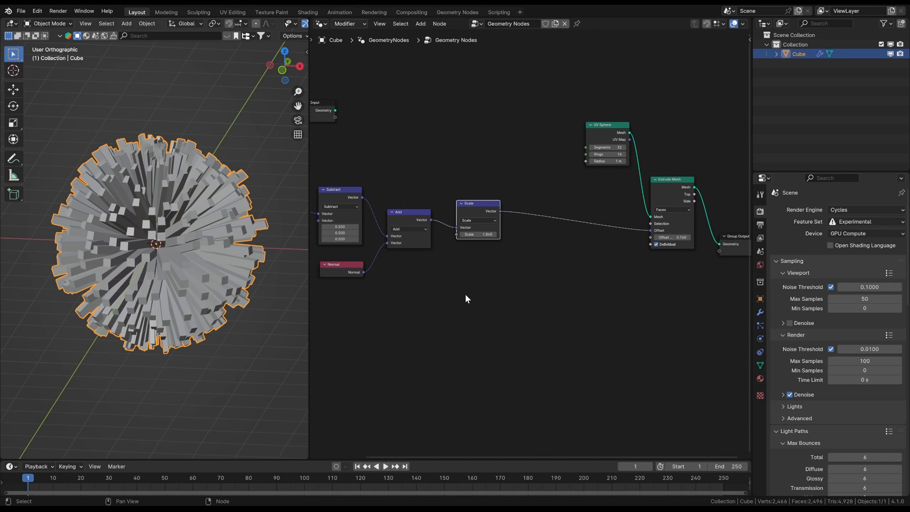
Retune the Noise Texture scale to about 1.39, reshaping the spike pattern
middle_drag(349, 290, 595, 307)
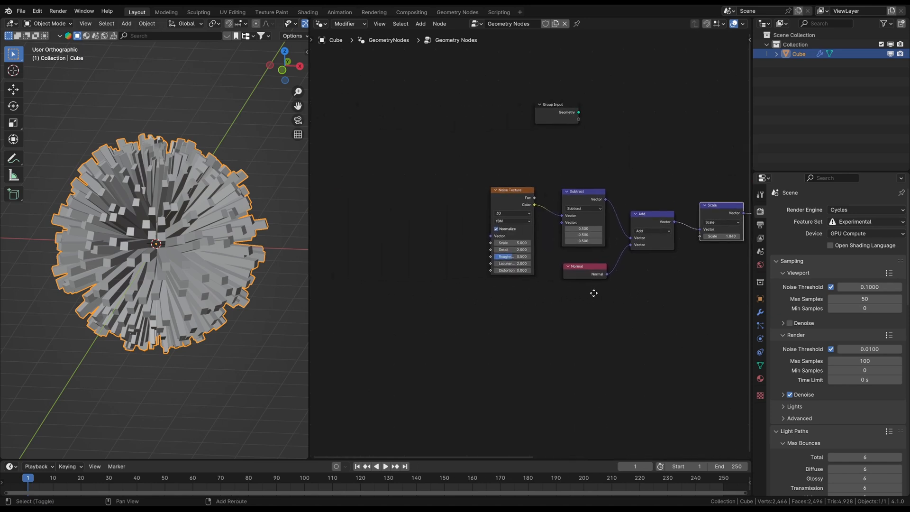
shift+drag(539, 244, 483, 244)
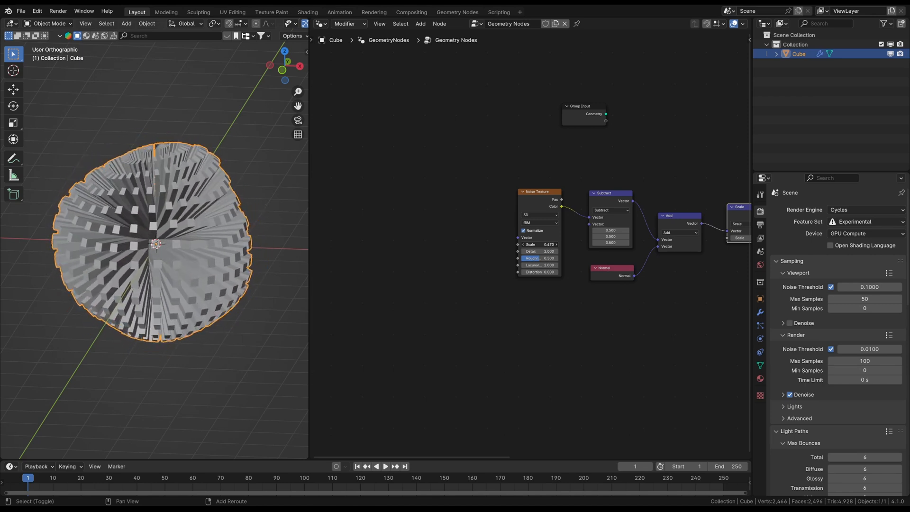
shift+drag(483, 244, 481, 243)
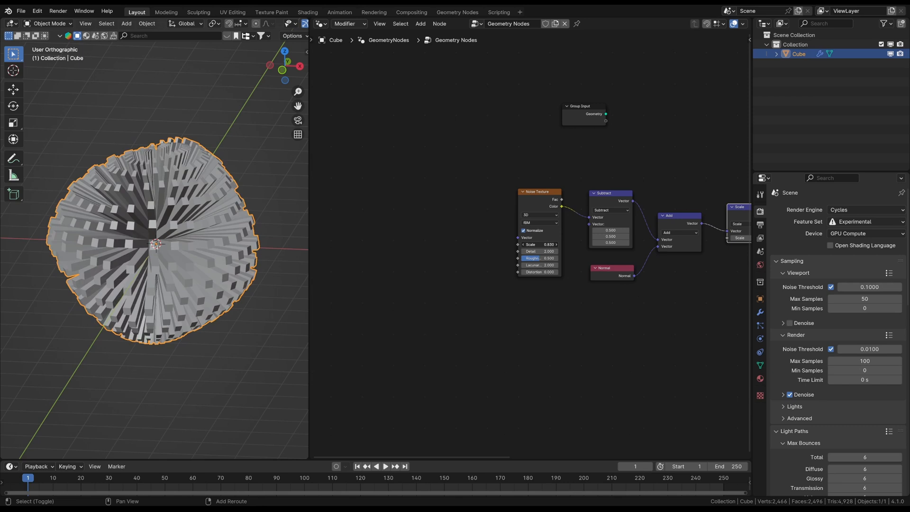
shift+drag(481, 244, 579, 251)
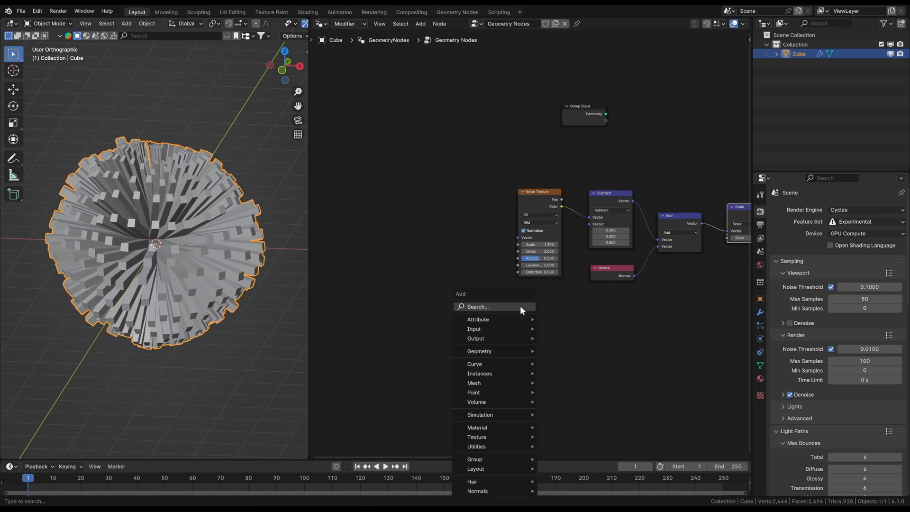
Add a Position node and feed it into the Noise Texture's vector input
click(520, 305)
text(pos)
key(Return)
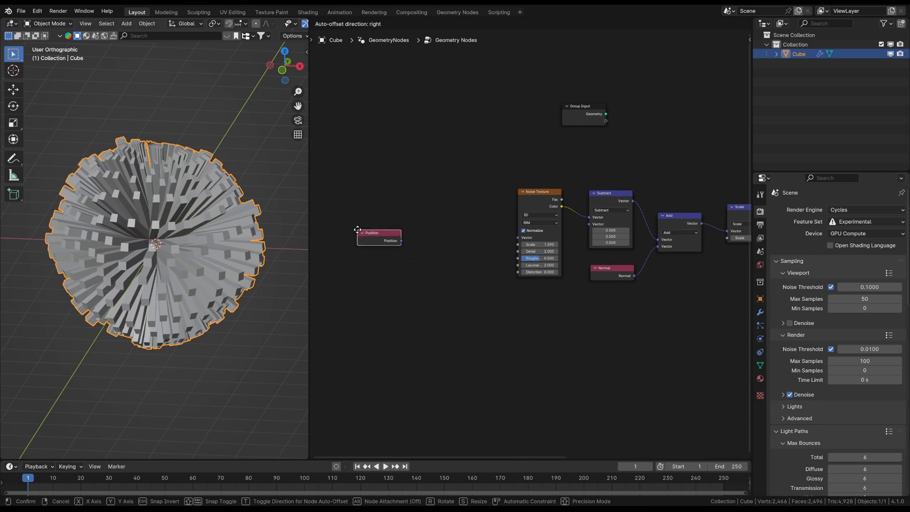
click(397, 241)
drag(400, 240, 518, 238)
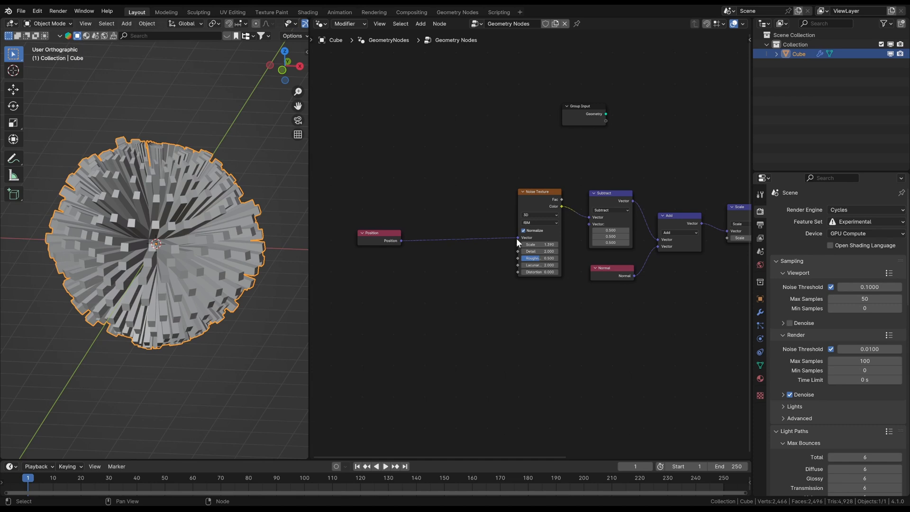
Insert a Vector Math Add node onto the Position-to-Noise Texture link
key(shift+a)
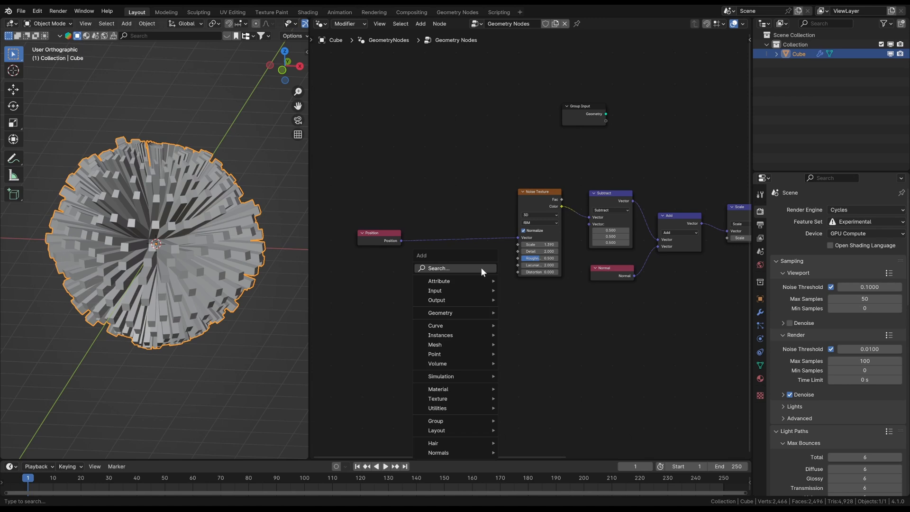
click(481, 268)
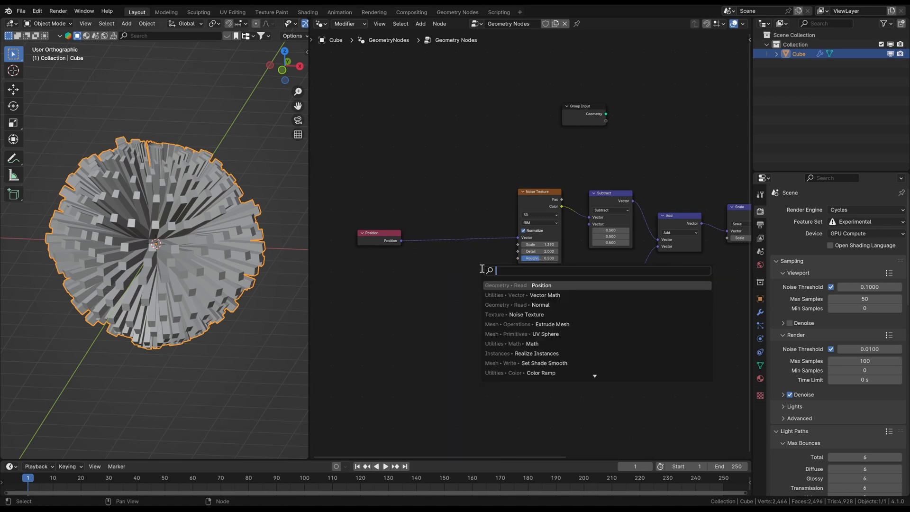
text(vector add)
key(Return)
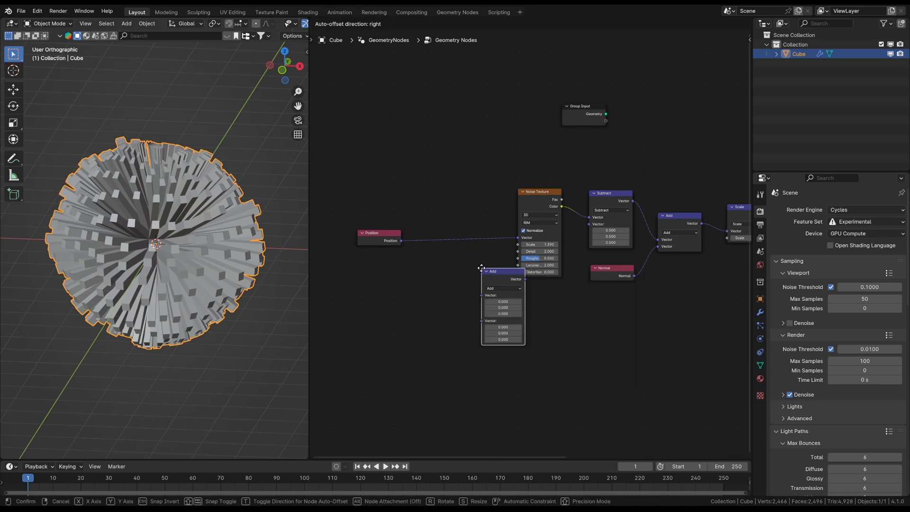
click(450, 226)
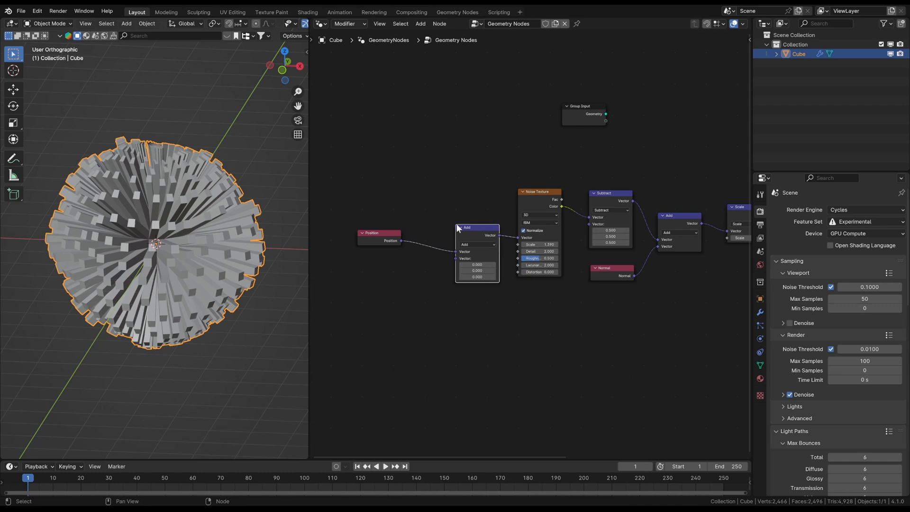
Add a Combine XYZ node and connect it to the Add node's second vector
middle_drag(393, 309, 478, 280)
scroll(478, 280, up, 1)
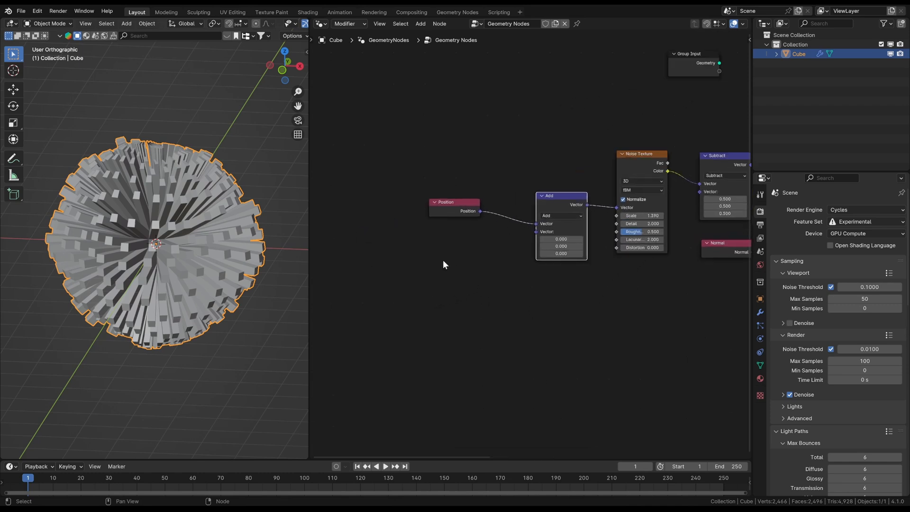
key(shift+a)
text(comb)
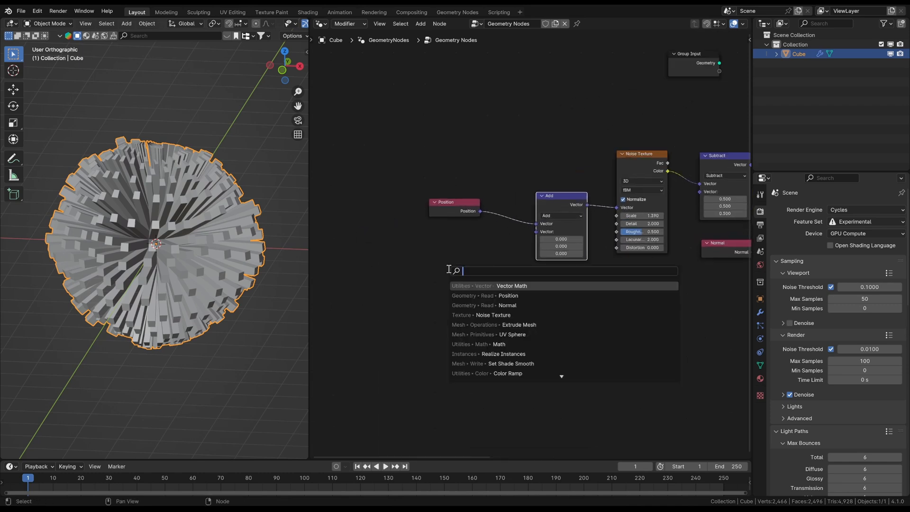
text(ine xyz)
key(Return)
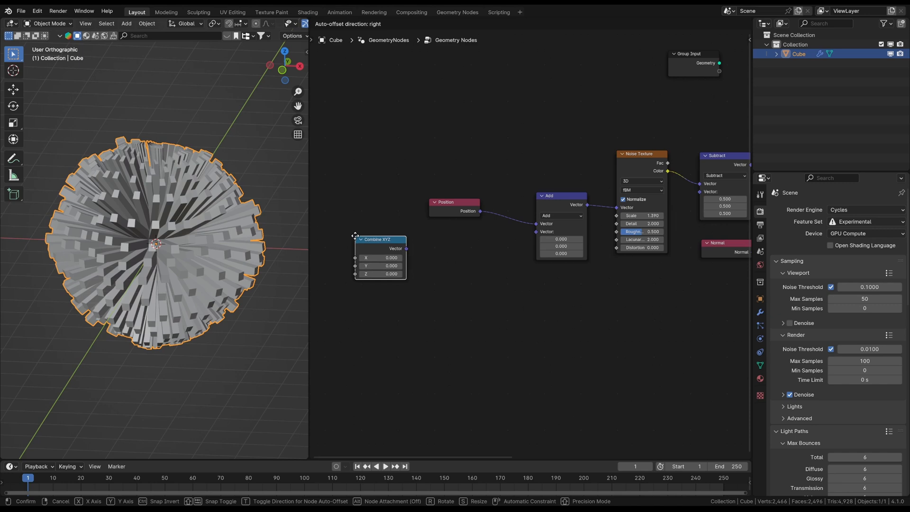
click(356, 240)
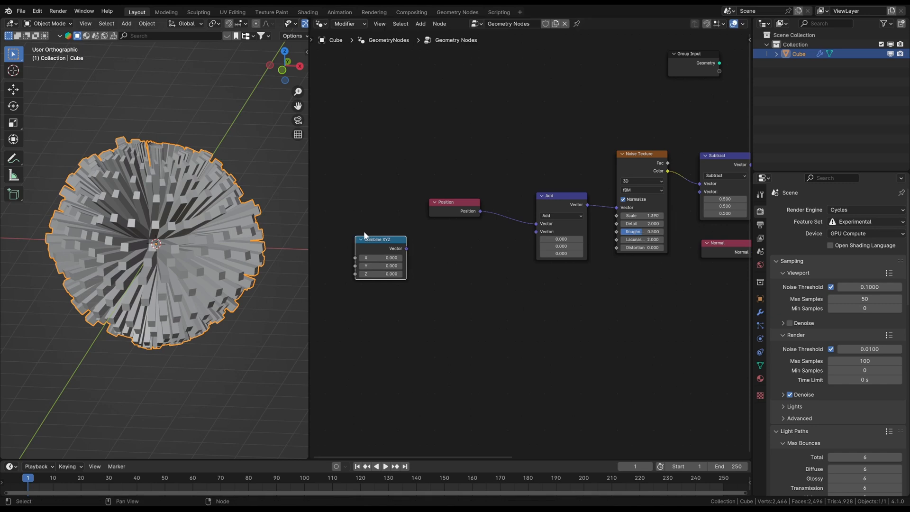
drag(406, 248, 536, 231)
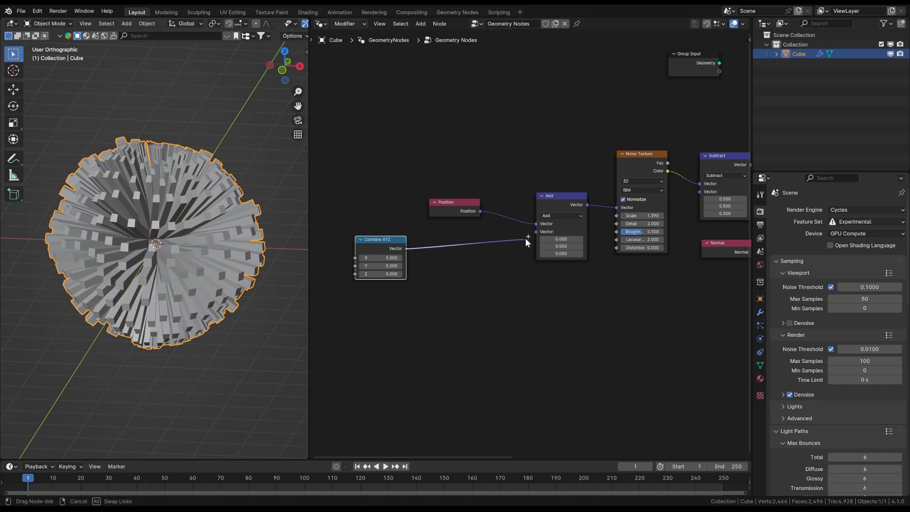
Raise the Combine XYZ Z offset to about 18.5 and lower the noise scale to 0.300
mouse_move(384, 274)
shift+mouse_down()
mouse_move(427, 273)
mouse_move(369, 273)
shift+mouse_up()
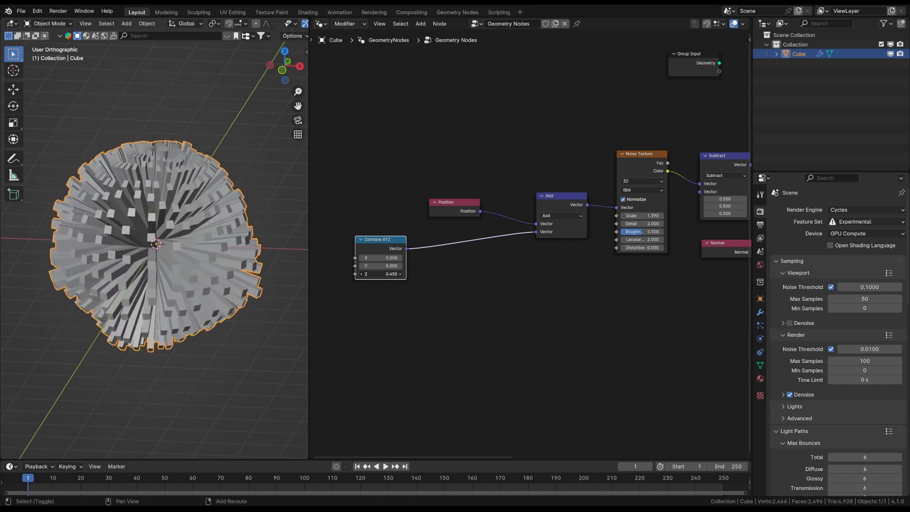
drag(642, 215, 626, 215)
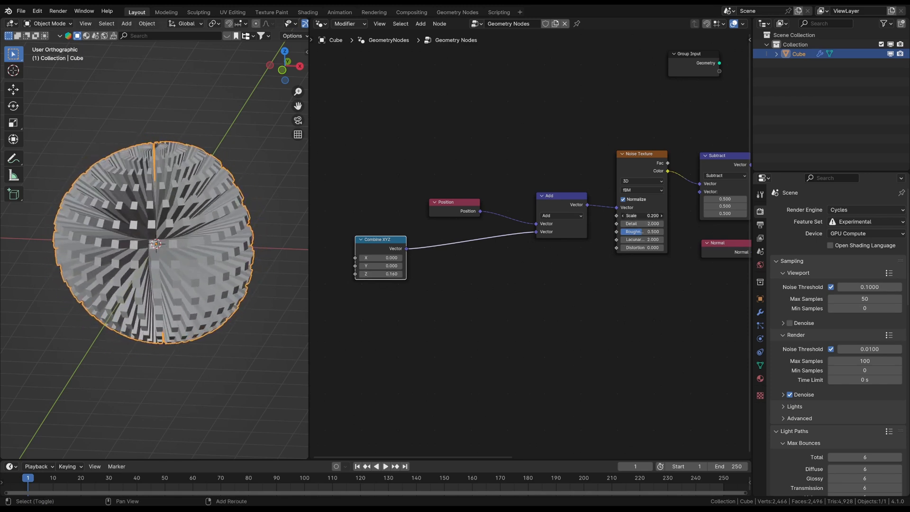
drag(398, 274, 442, 274)
drag(384, 274, 441, 273)
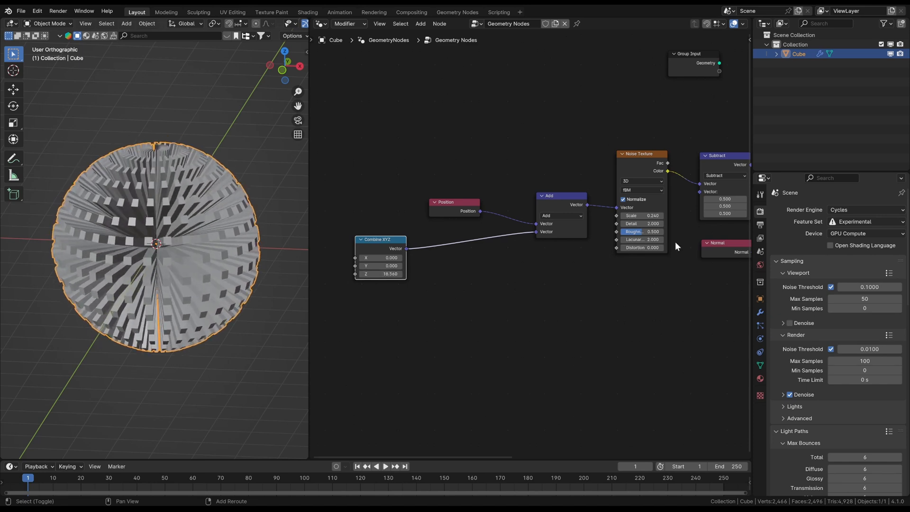
drag(641, 215, 651, 215)
Nudge the Combine XYZ Z offset higher and start editing it as text
drag(384, 273, 521, 299)
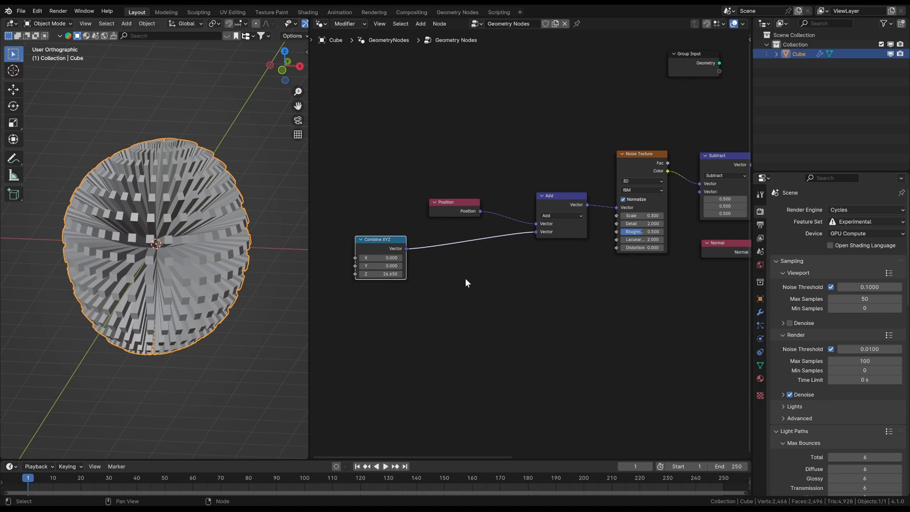
double_click(380, 274)
text(1.000)
Drive Z with the #frame expression, preview the animation and rewind to frame 1
key(Return)
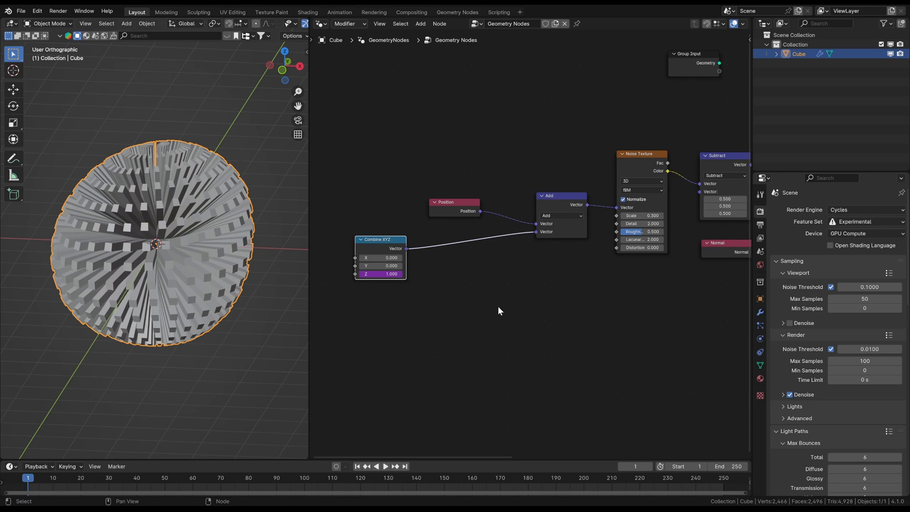
key(space)
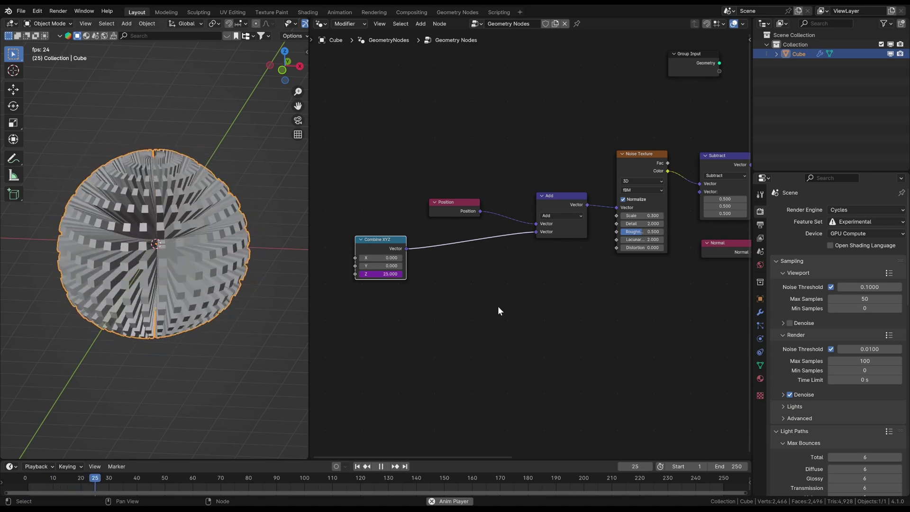
key(space)
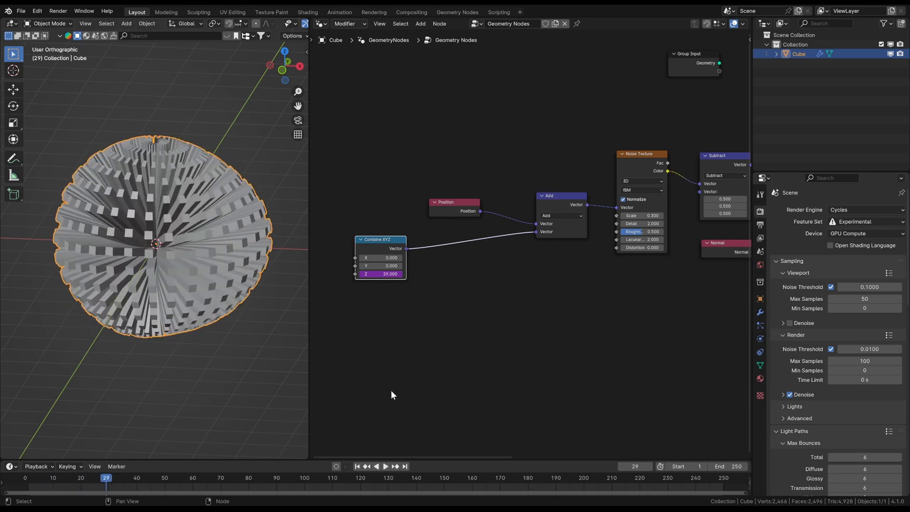
click(358, 466)
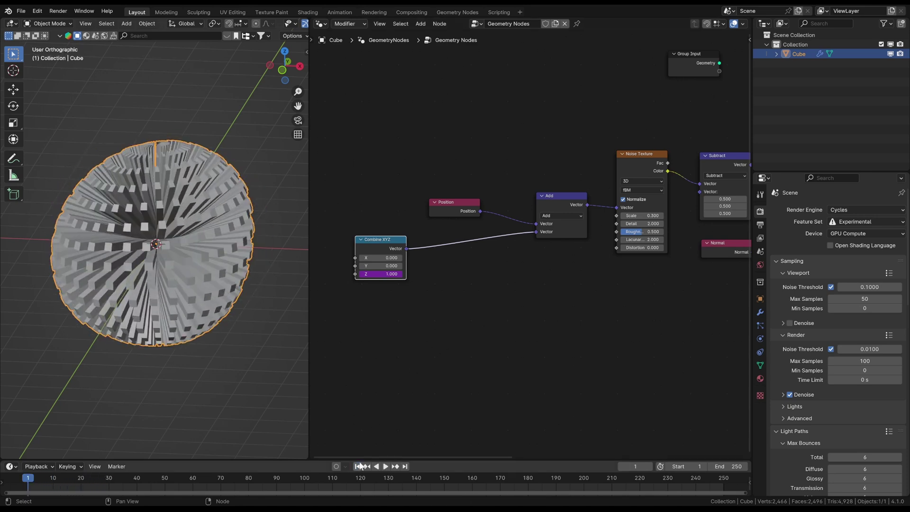
Insert a Vector Math Scale node of -0.1 between Combine XYZ and Add
key(shift+a)
click(443, 279)
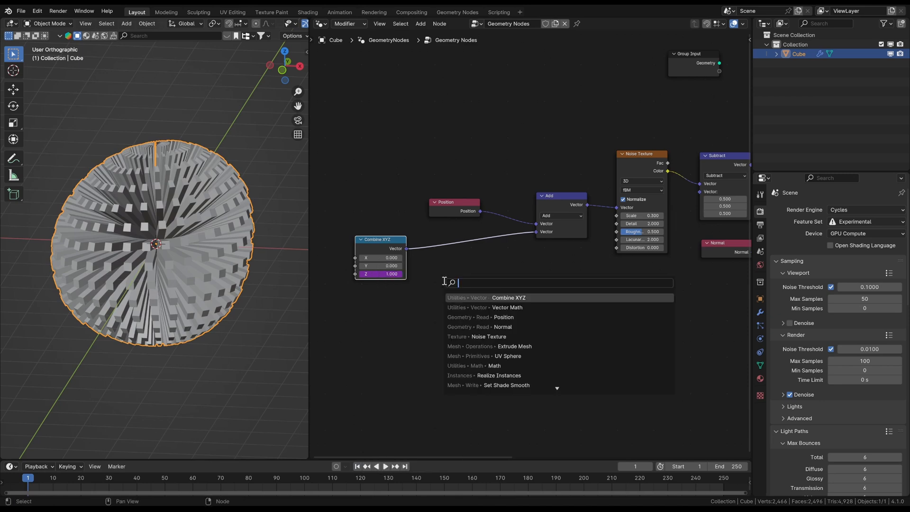
text(vect)
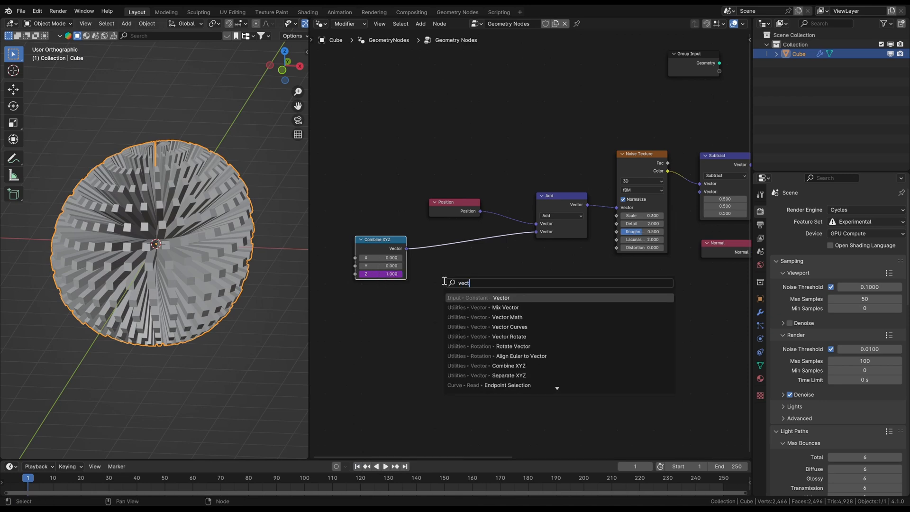
text( add)
key(Return)
click(455, 256)
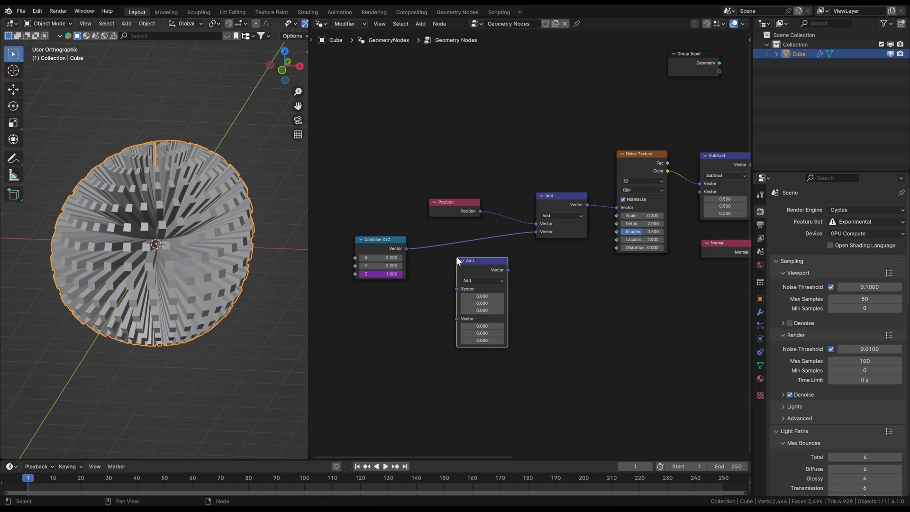
click(472, 279)
click(471, 408)
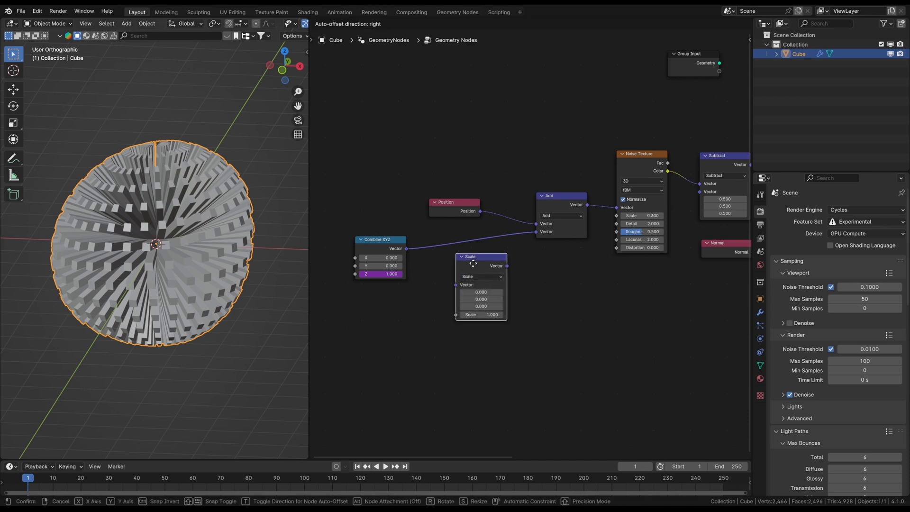
drag(474, 267, 465, 243)
text(-0.1)
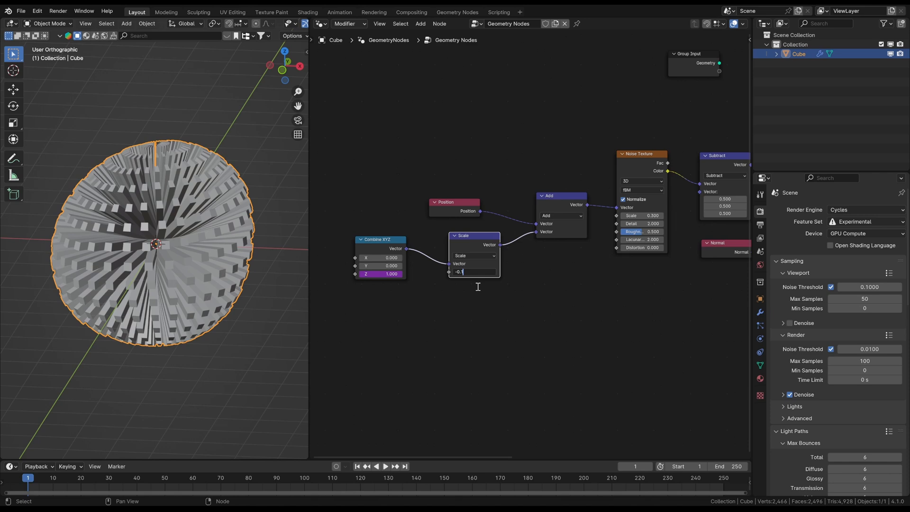
key(Return)
Play the slowed spike animation, orbiting the sphere and scrubbing to earlier frames
key(space)
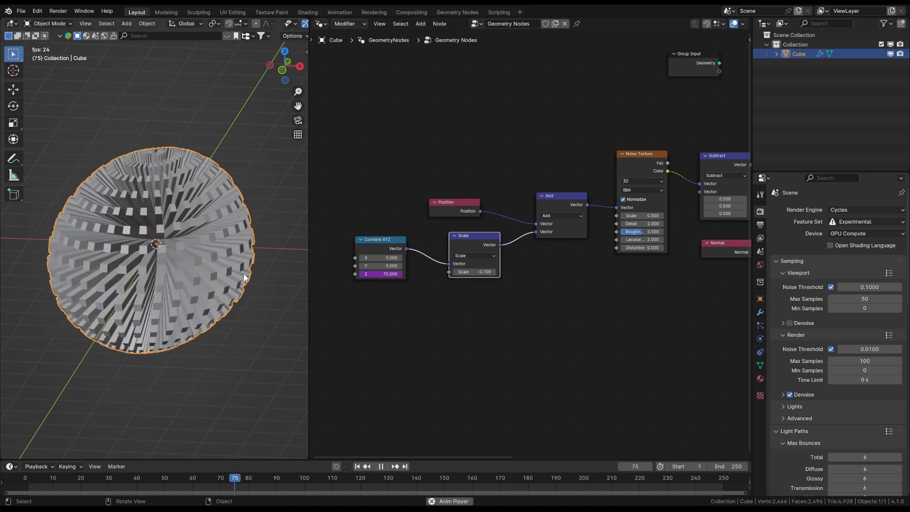
key(space)
mouse_move(248, 271)
middle_down()
mouse_move(219, 268)
mouse_move(250, 326)
middle_up()
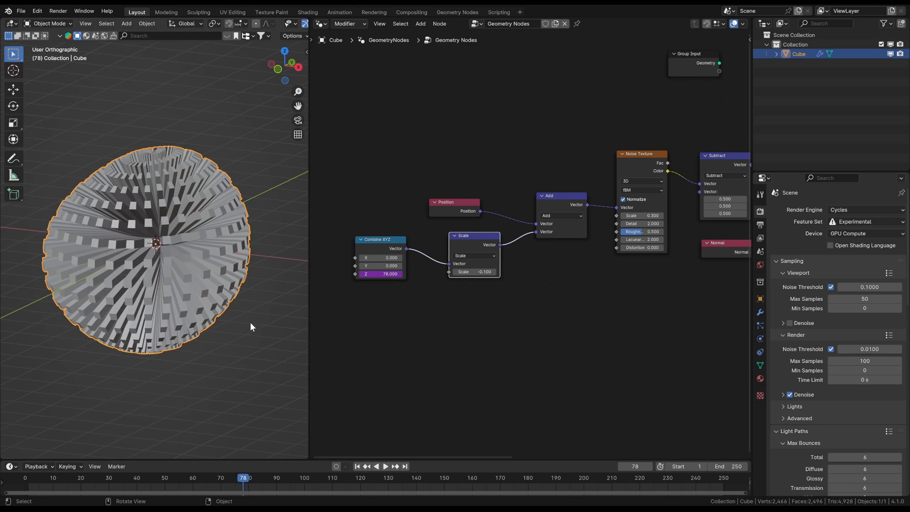
key(space)
mouse_move(244, 479)
mouse_down()
mouse_move(35, 481)
mouse_move(619, 478)
mouse_move(94, 501)
mouse_up()
Wrap the direction node chain in a frame labelled 'Extrude Direction'
key(Escape)
key(Home)
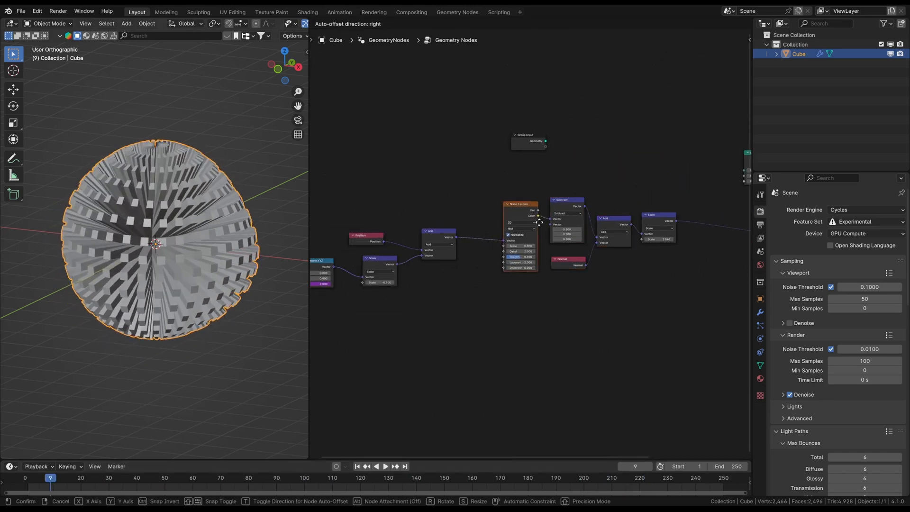
key(g)
click(403, 282)
drag(345, 288, 622, 195)
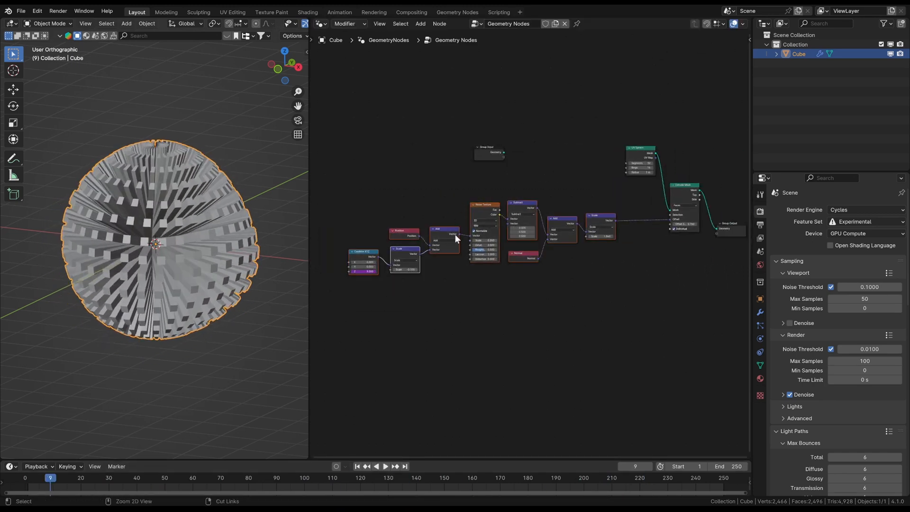
key(ctrl+j)
key(F2)
text(Extrude Direction)
key(Return)
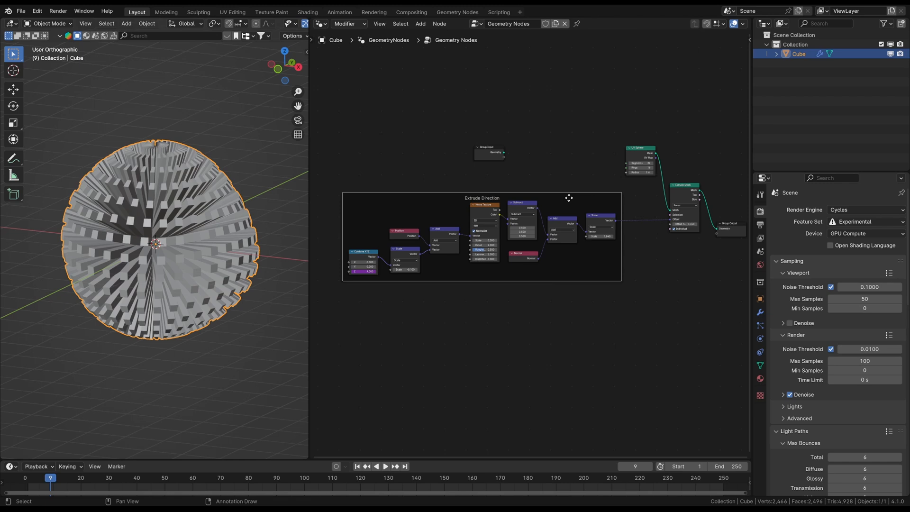
Move the Extrude Direction frame higher to free space below it
click(575, 342)
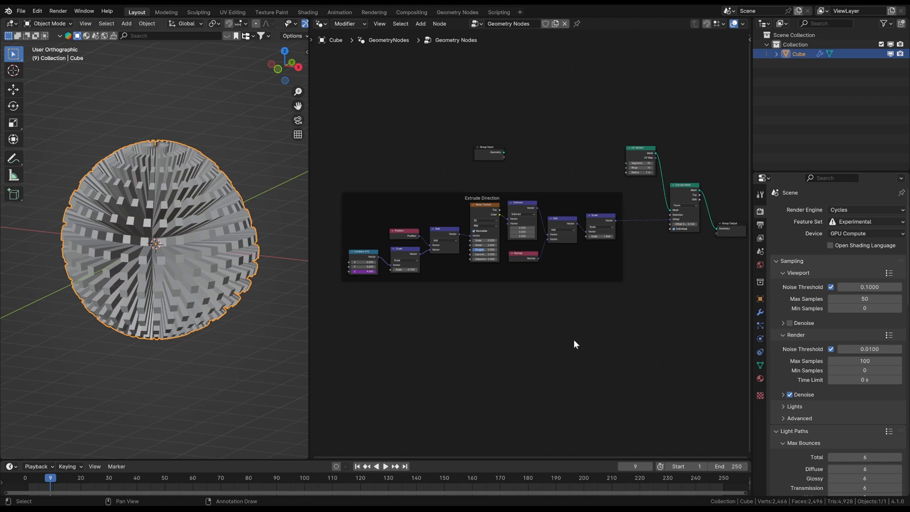
middle_drag(574, 339, 573, 299)
ctrl+scroll(577, 291, right, 2)
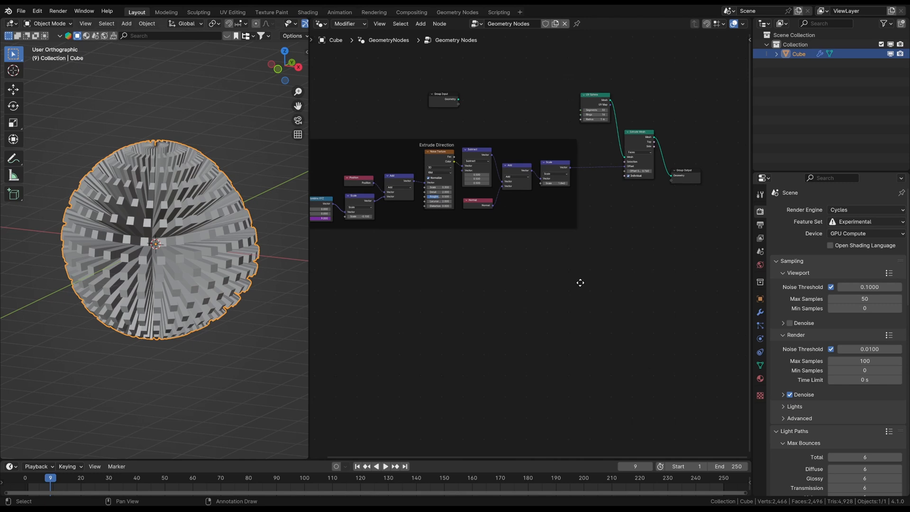
scroll(469, 107, down, 1)
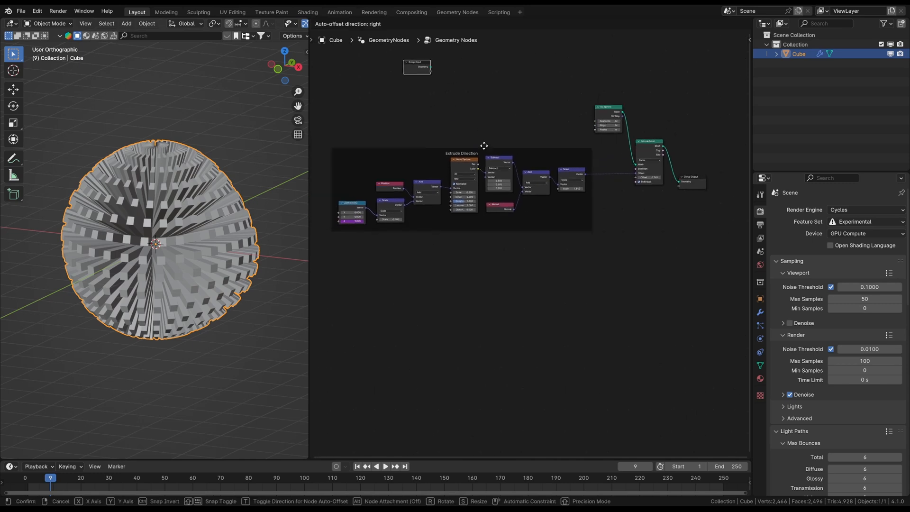
drag(469, 107, 409, 58)
drag(585, 220, 582, 186)
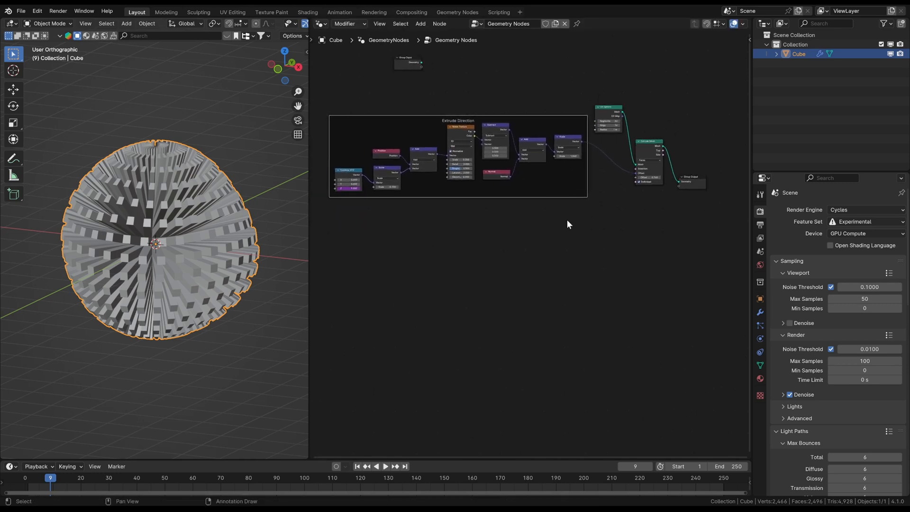
scroll(566, 221, up, 2)
Add a second Noise Texture below the frame and connect its Fac to Extrude Mesh Offset Scale
key(shift+a)
text(no)
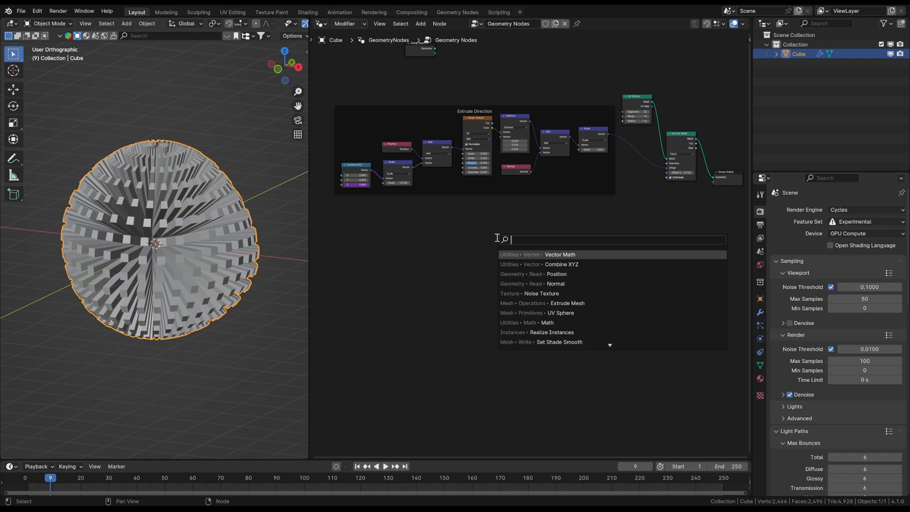
text(ise)
key(Return)
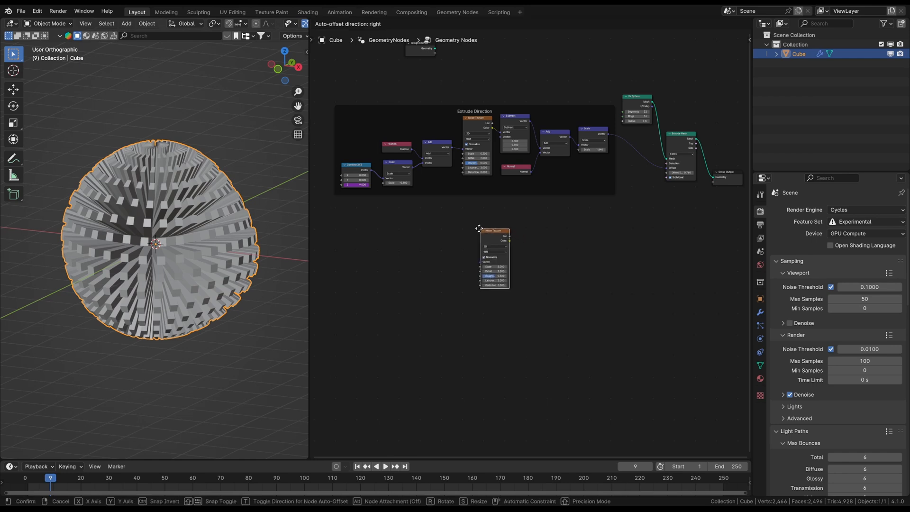
click(462, 219)
scroll(532, 240, up, 2)
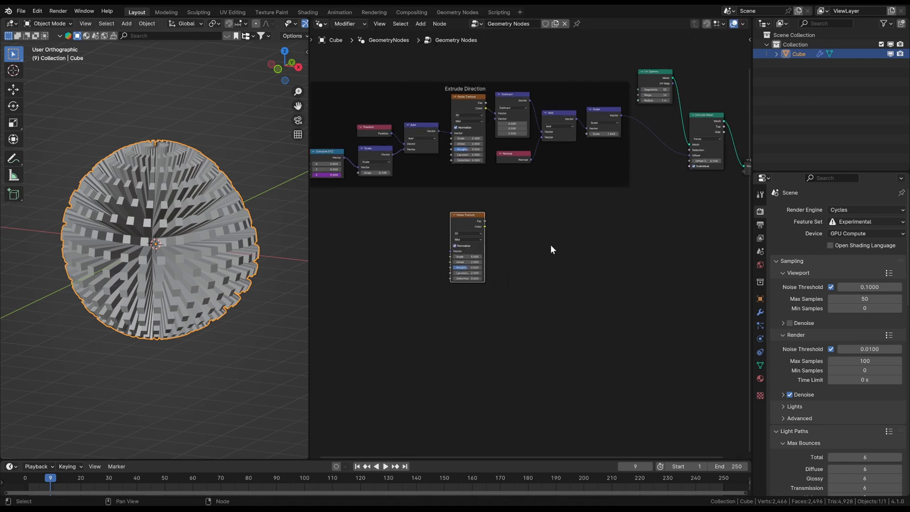
mouse_move(551, 250)
middle_down()
mouse_move(488, 272)
mouse_move(448, 304)
middle_up()
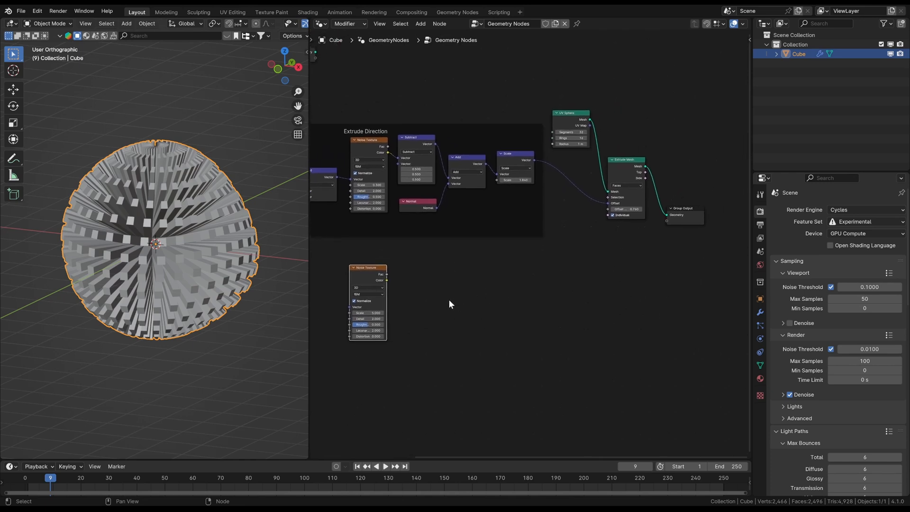
drag(387, 275, 608, 214)
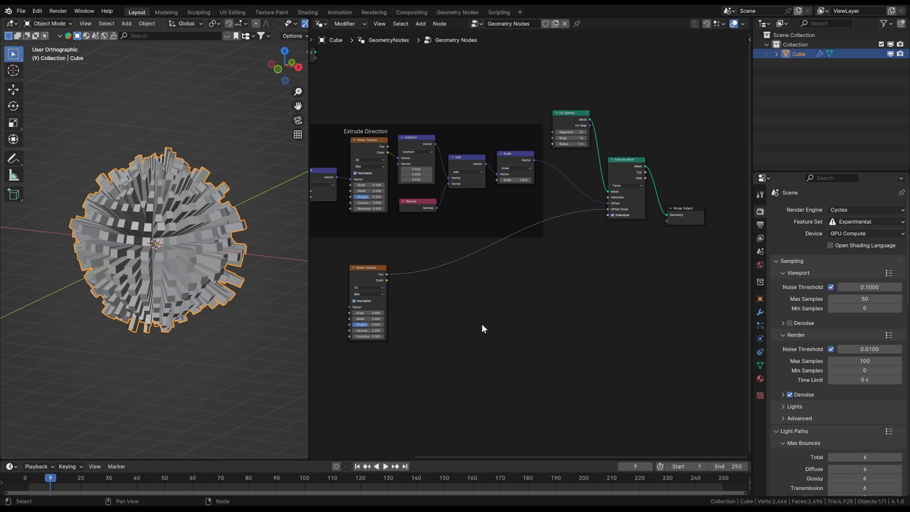
Play the animation and scrub ahead to see the varying spike lengths
key(space)
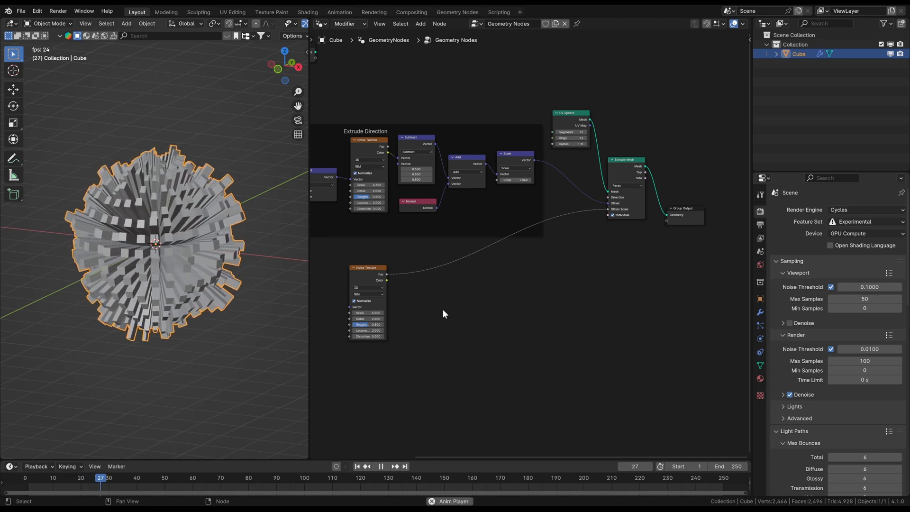
key(space)
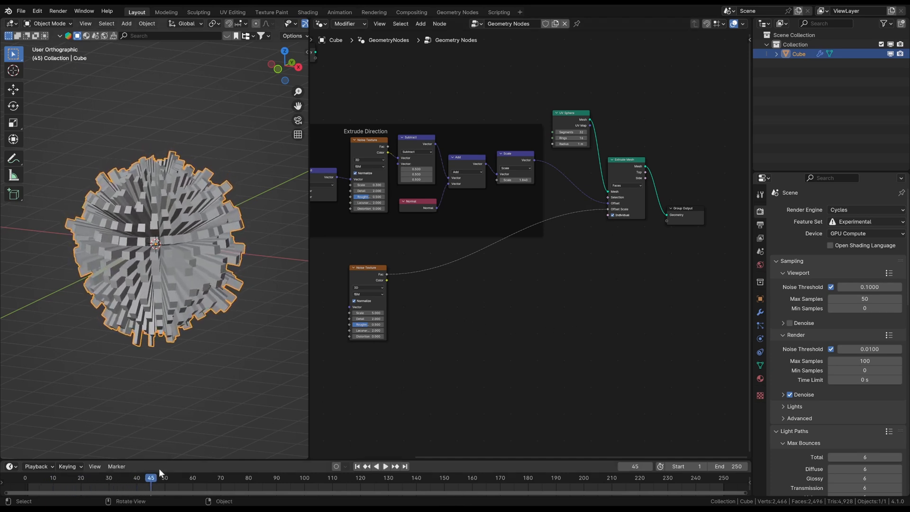
key(space)
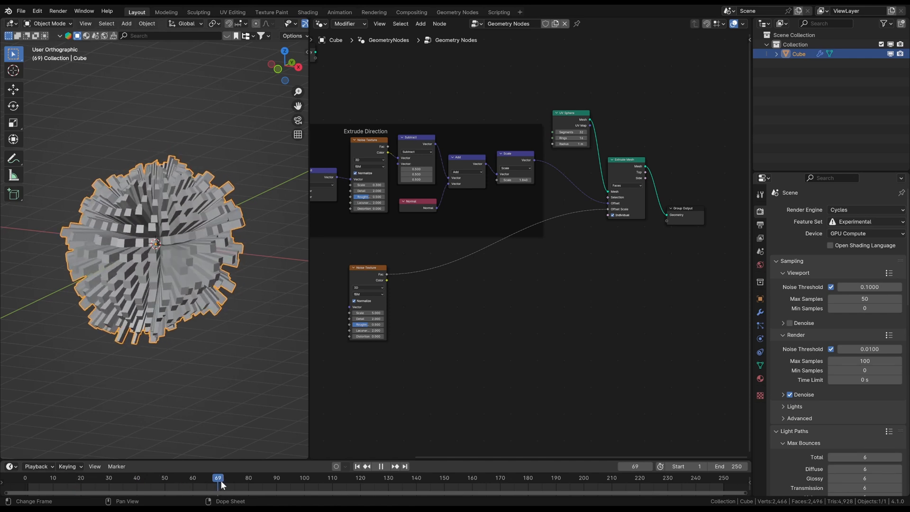
mouse_move(221, 480)
mouse_down()
mouse_move(516, 463)
mouse_move(325, 486)
mouse_move(70, 496)
mouse_move(470, 480)
mouse_move(48, 496)
mouse_up()
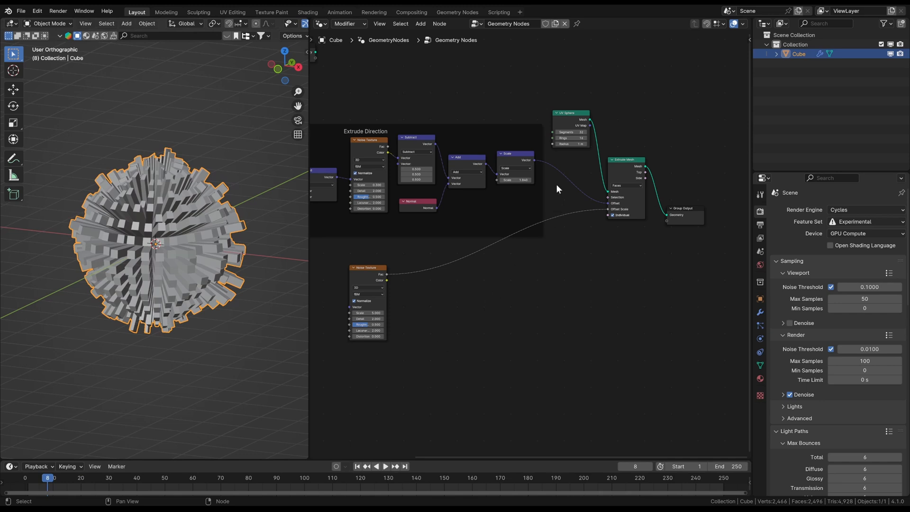
scroll(540, 235, up, 1)
scroll(533, 287, up, 1)
scroll(532, 286, up, 1)
scroll(551, 274, up, 2)
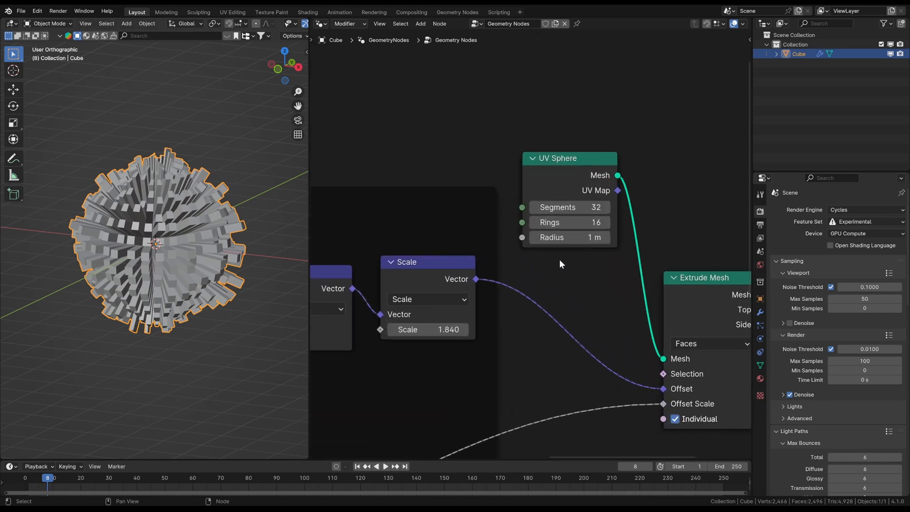
Increase the UV Sphere's segment count for a denser sphere and preview playback
mouse_move(565, 206)
shift+mouse_down()
mouse_move(604, 207)
mouse_move(580, 223)
mouse_move(605, 222)
shift+mouse_up()
scroll(244, 270, up, 2)
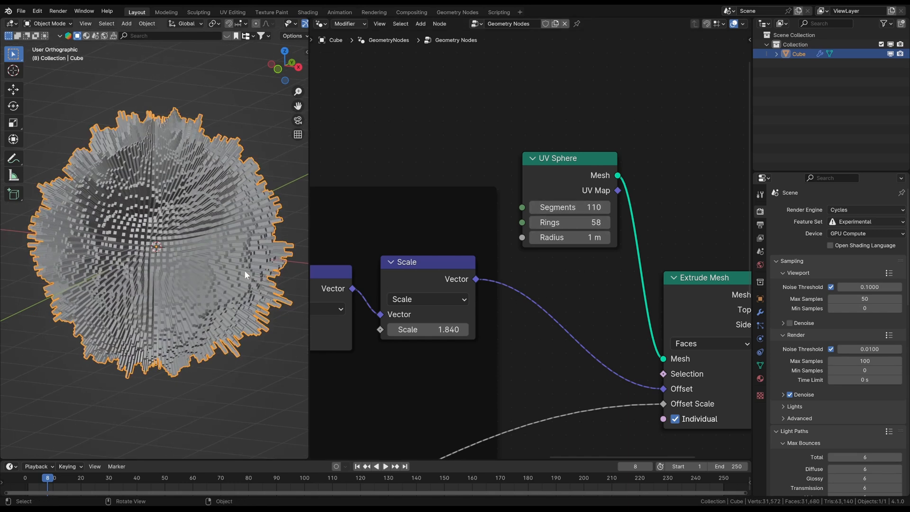
scroll(521, 273, down, 1)
scroll(521, 272, down, 2)
scroll(443, 280, down, 2)
middle_drag(465, 301, 481, 295)
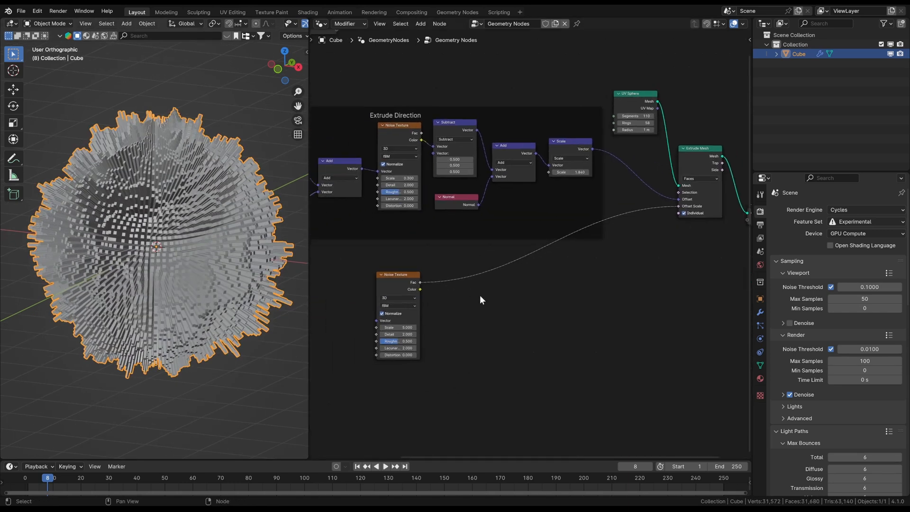
key(space)
click(179, 69)
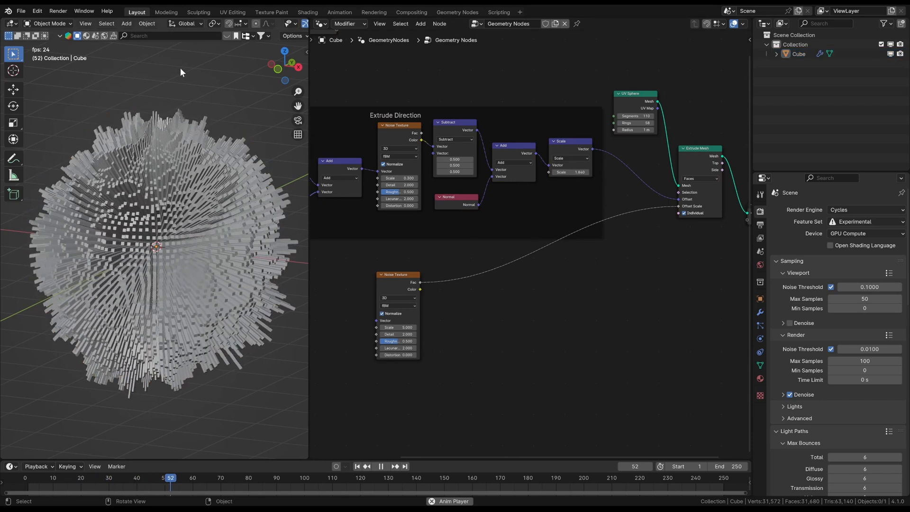
scroll(463, 254, up, 2)
scroll(462, 235, up, 1)
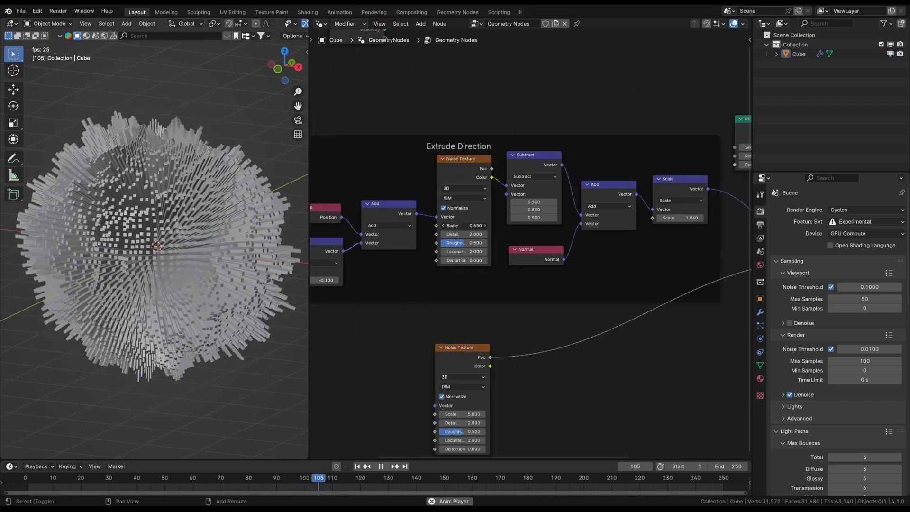
key(KP_5)
key(space)
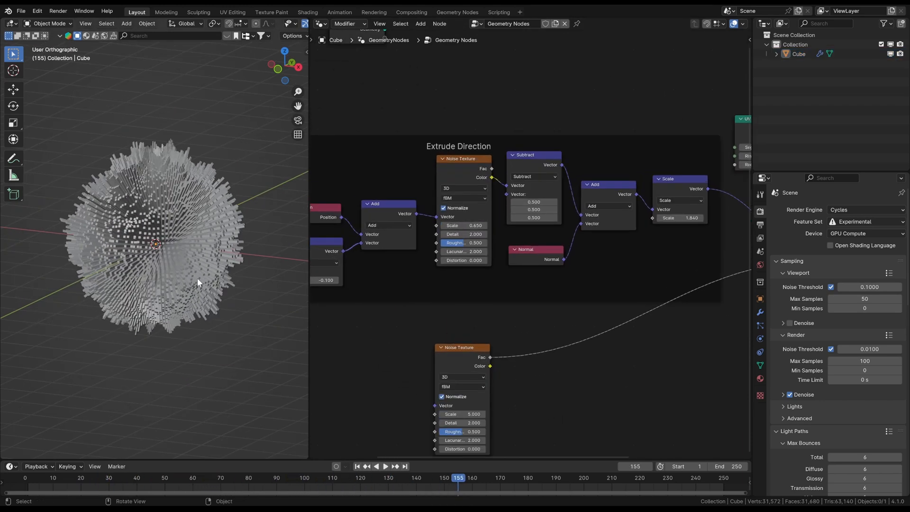
middle_drag(575, 387, 532, 301)
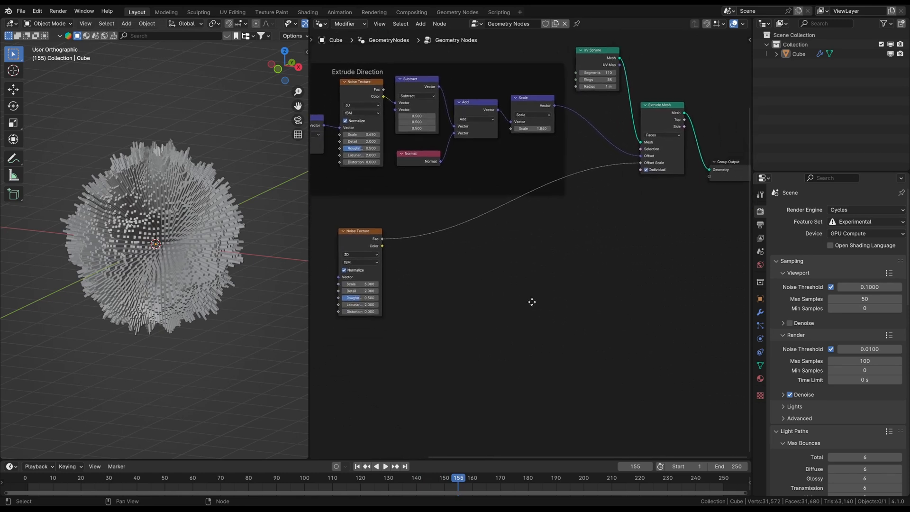
scroll(530, 302, down, 1)
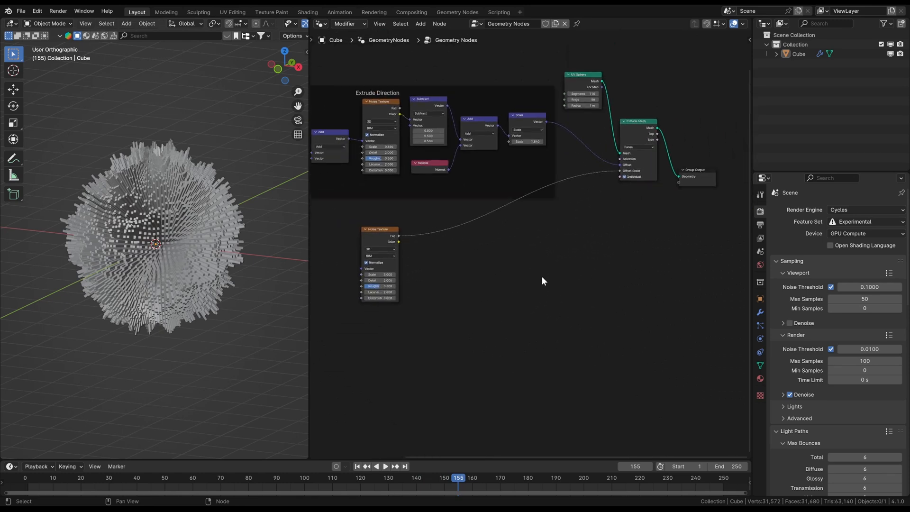
scroll(541, 277, left, 3)
scroll(570, 255, up, 2)
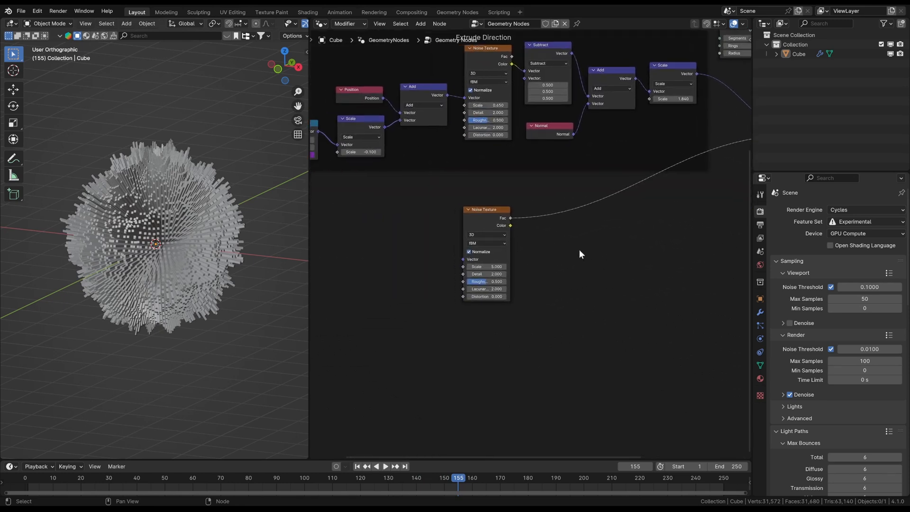
Add a Position node and connect it to the second Noise Texture's Vector input
key(shift+a)
text(pos)
key(Return)
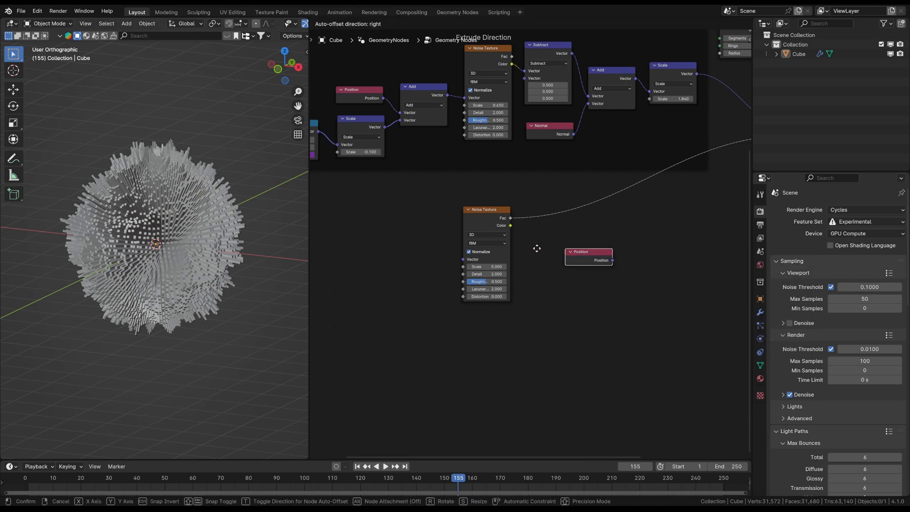
click(378, 255)
drag(409, 260, 463, 259)
drag(384, 253, 354, 250)
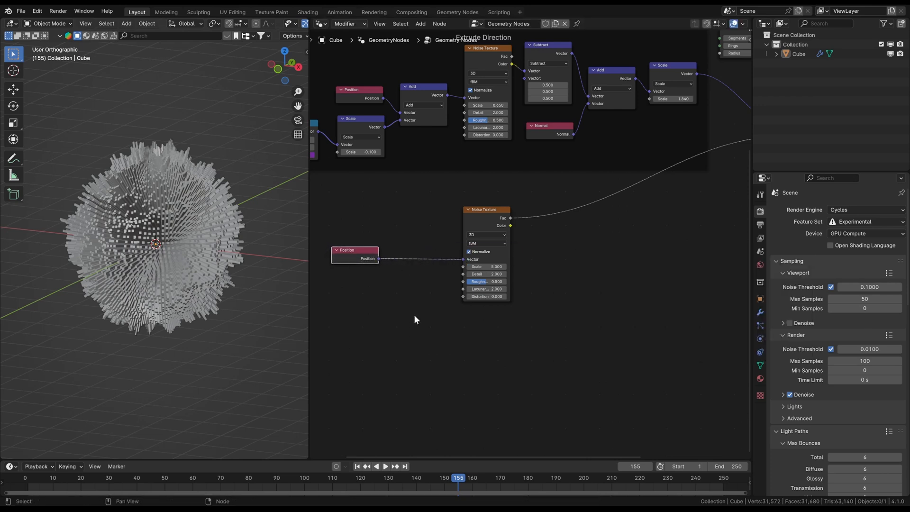
Insert a Vector Math Add node on the Position link and start editing its Z offset
key(shift+a)
text(vector math)
key(Return)
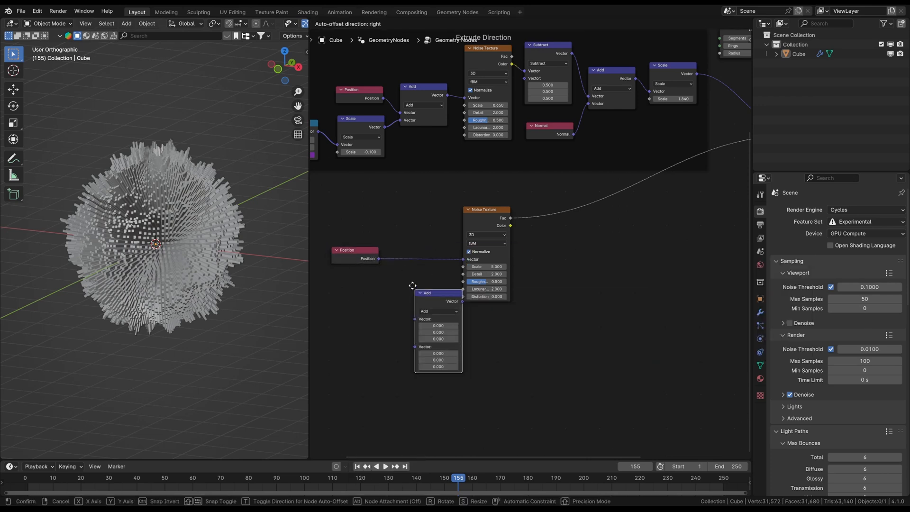
click(396, 237)
scroll(394, 237, up, 1)
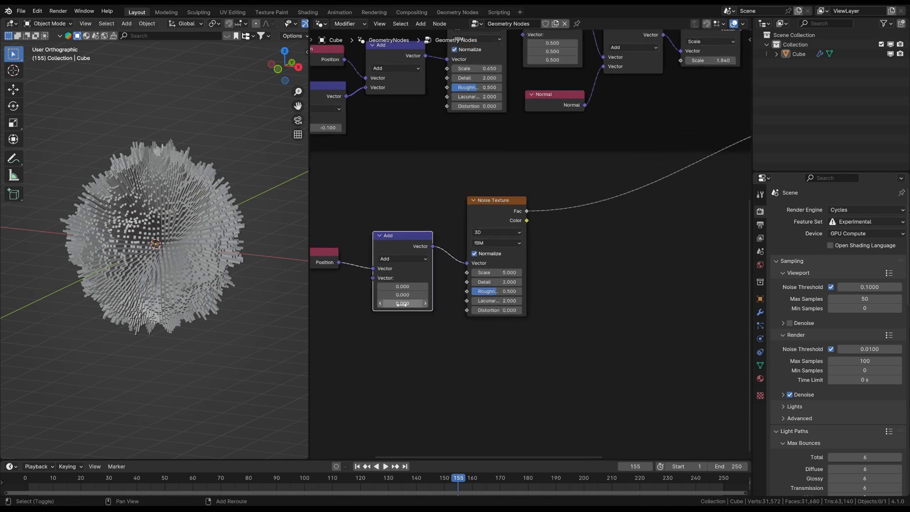
mouse_move(402, 303)
shift+mouse_down()
mouse_move(426, 303)
mouse_move(377, 303)
shift+mouse_up()
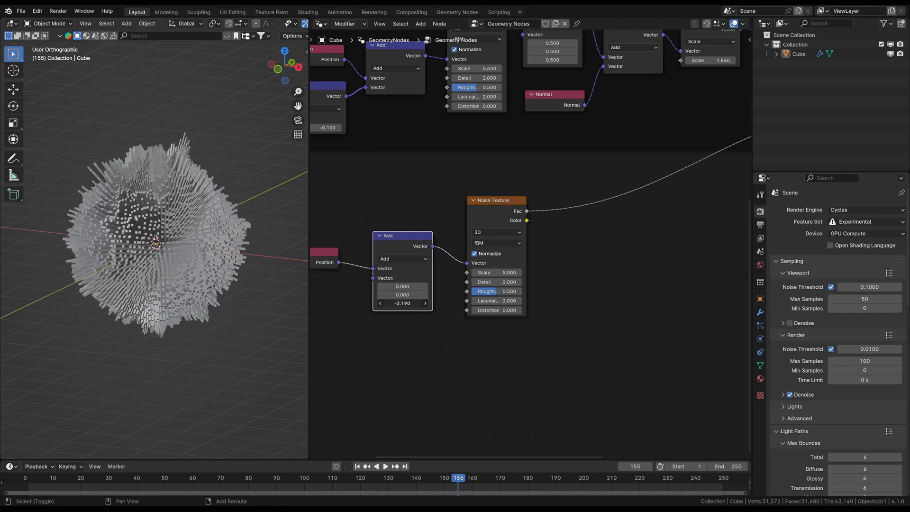
key(Escape)
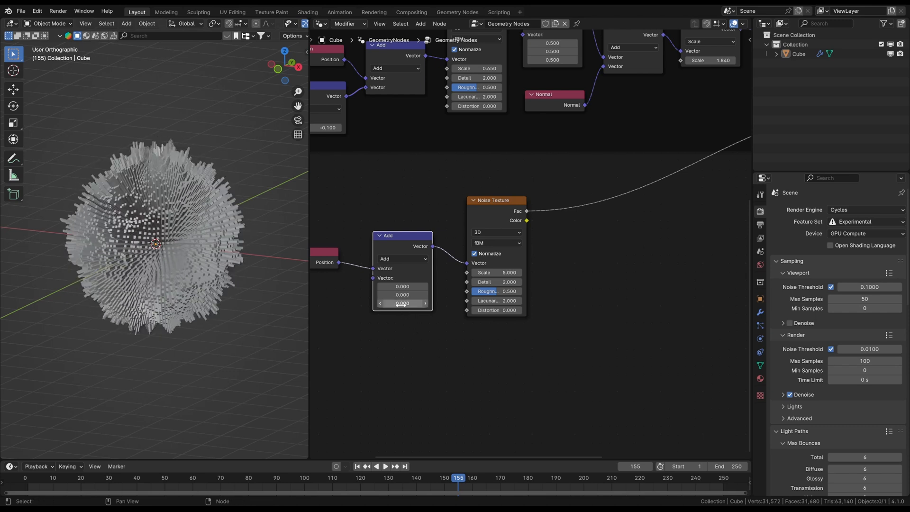
click(402, 304)
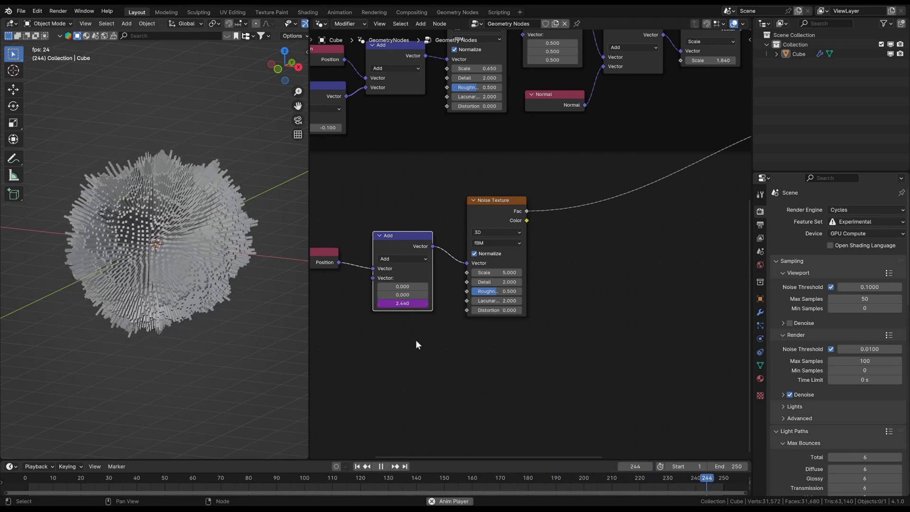
scroll(417, 345, down, 3)
Frame all node groups in view and stop the animation playback
middle_drag(529, 337, 604, 304)
scroll(528, 308, up, 2)
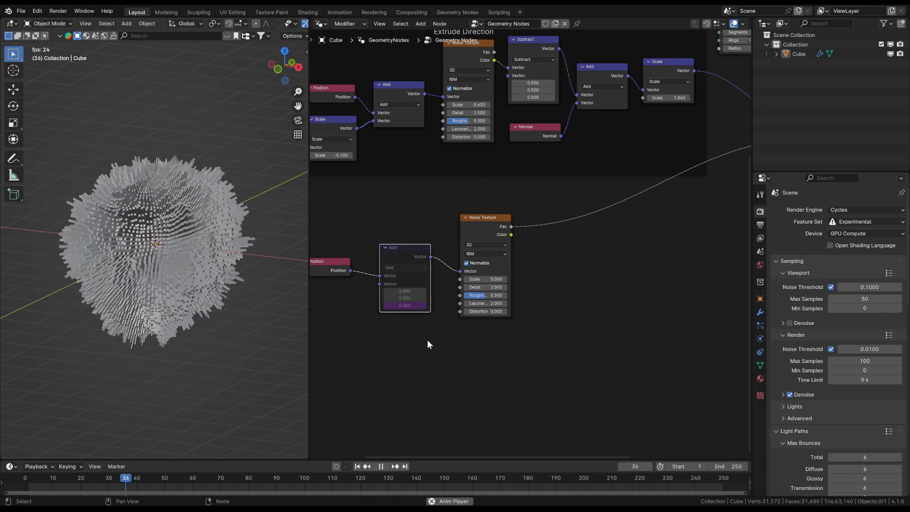
key(space)
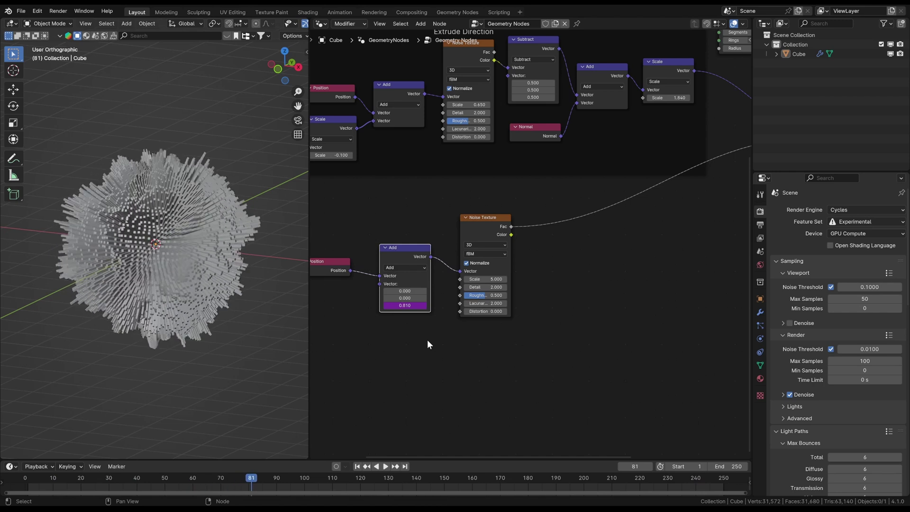
key(Home)
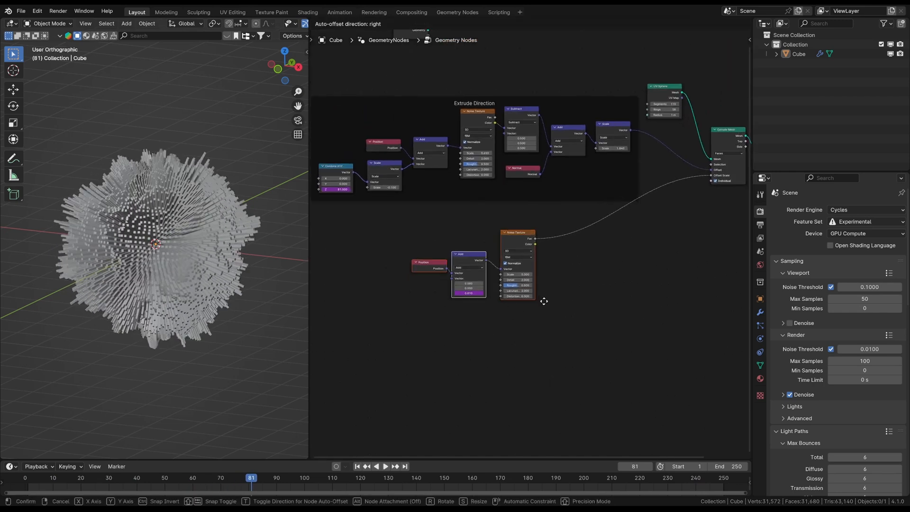
scroll(542, 300, up, 2)
scroll(528, 271, up, 3)
Insert a Color Ramp on the noise Fac link, pull its stops inward and set interpolation to B-Spline
key(shift+a)
text(ramp)
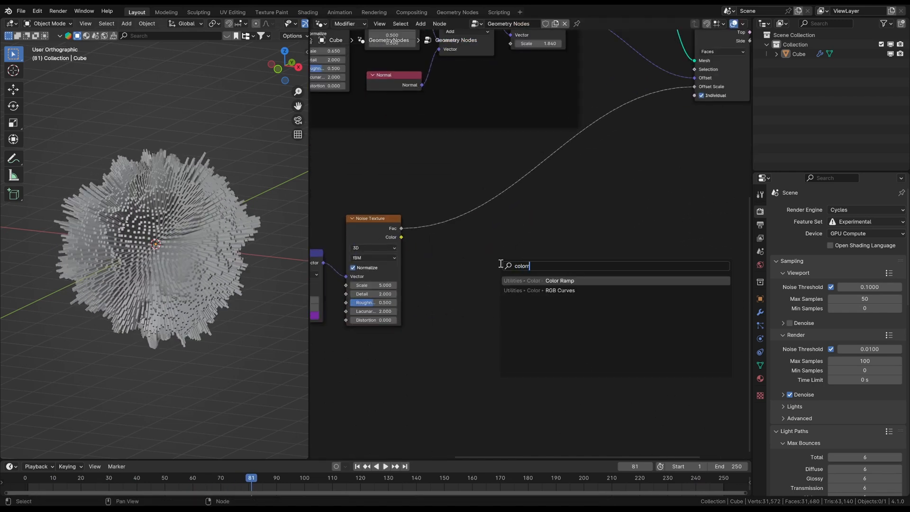
key(Return)
click(440, 206)
scroll(477, 301, up, 3)
drag(396, 262, 443, 266)
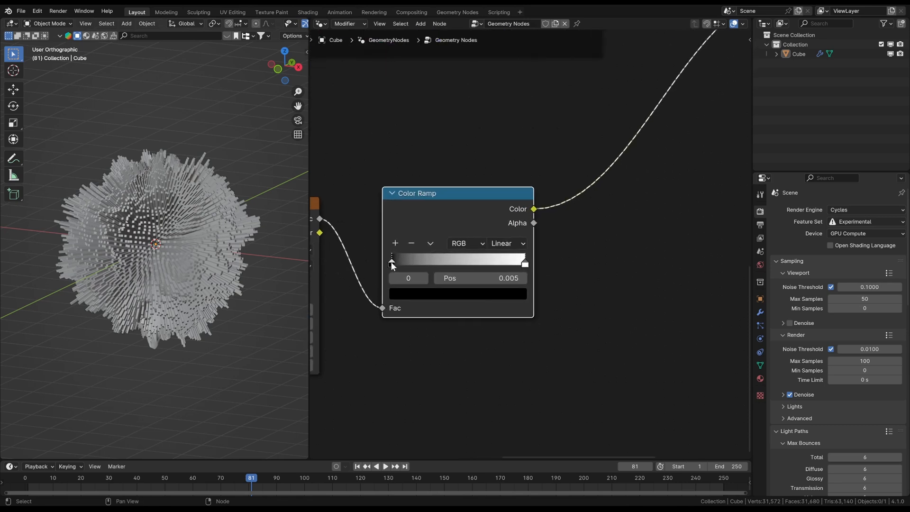
mouse_move(525, 263)
mouse_down()
mouse_move(475, 266)
mouse_move(520, 264)
mouse_up()
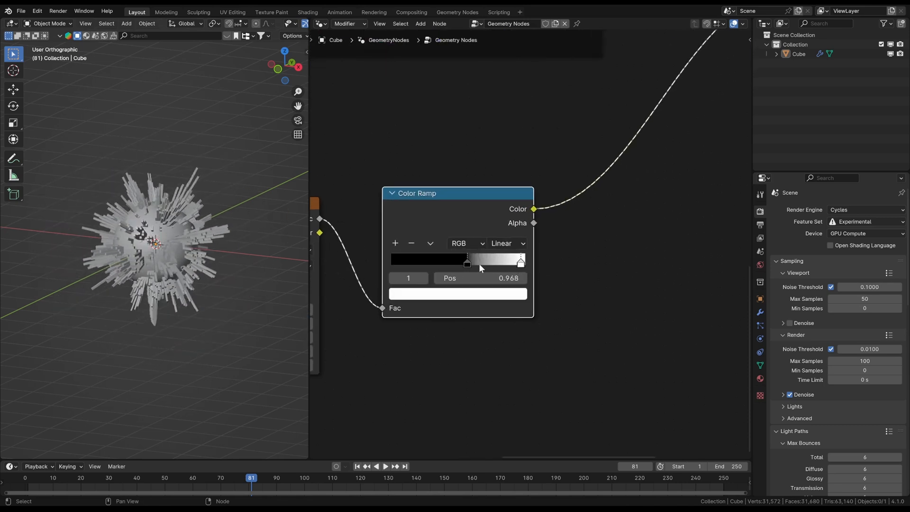
drag(440, 263, 459, 263)
click(507, 244)
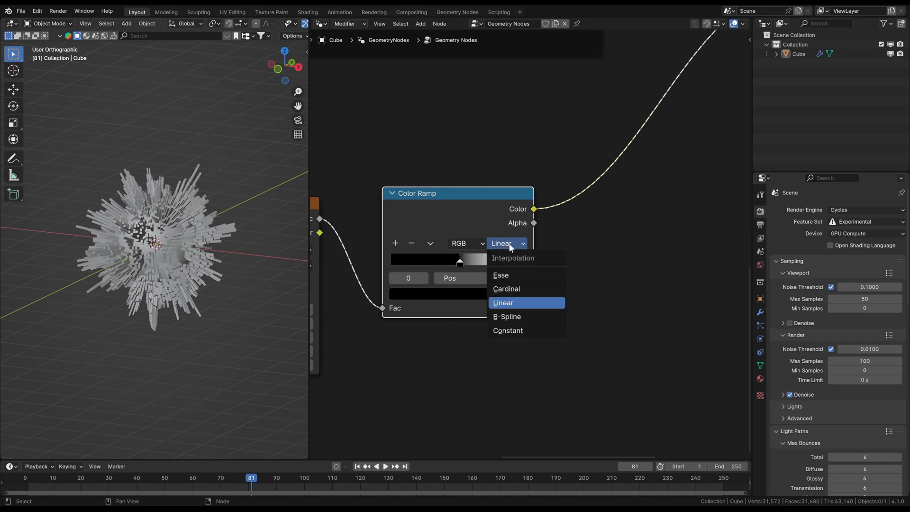
click(507, 316)
Add a third stop coloured black to the ramp, position it, and preview the spike animation
click(524, 263)
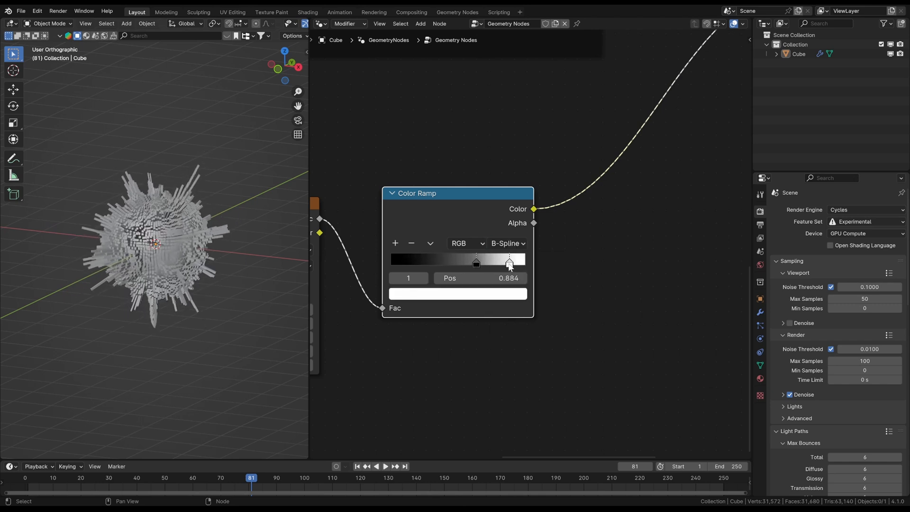
scroll(481, 269, up, 2)
drag(450, 270, 441, 270)
click(329, 243)
click(423, 318)
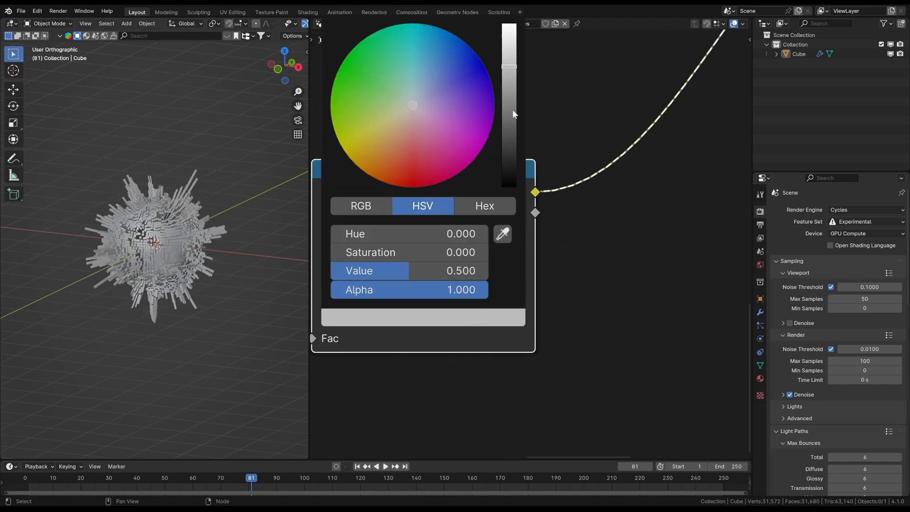
drag(513, 110, 513, 183)
mouse_move(442, 271)
mouse_down()
mouse_move(336, 268)
mouse_move(451, 270)
mouse_up()
key(space)
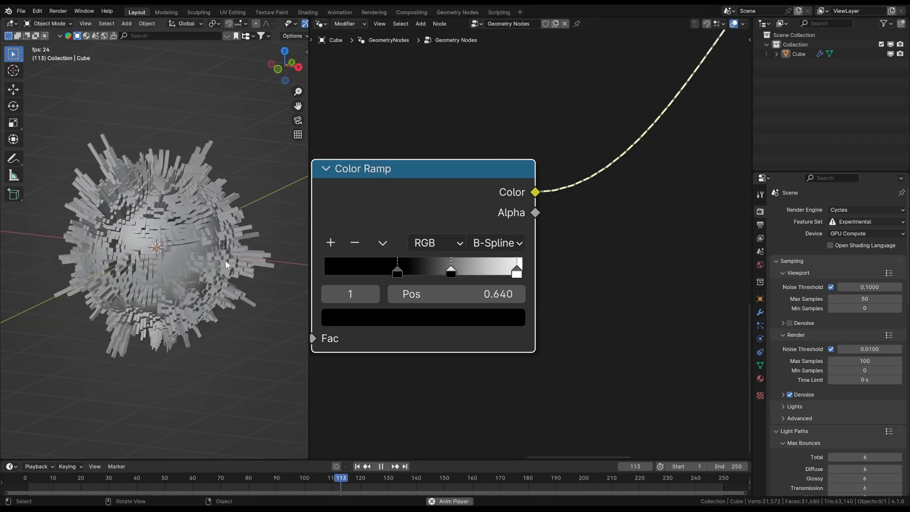
middle_drag(224, 259, 230, 248)
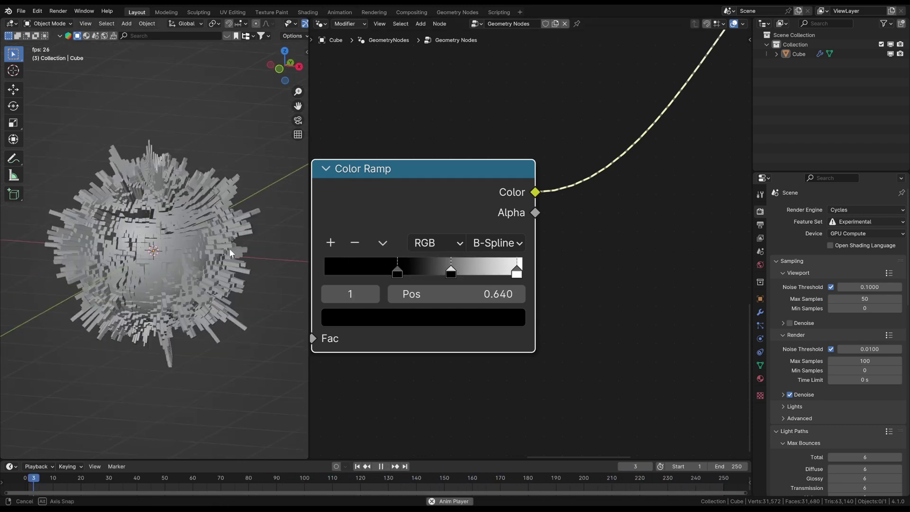
Add a Math node near Extrude Mesh and switch its operation to Subtract
key(space)
scroll(497, 257, down, 3)
middle_drag(650, 210, 540, 222)
key(shift+a)
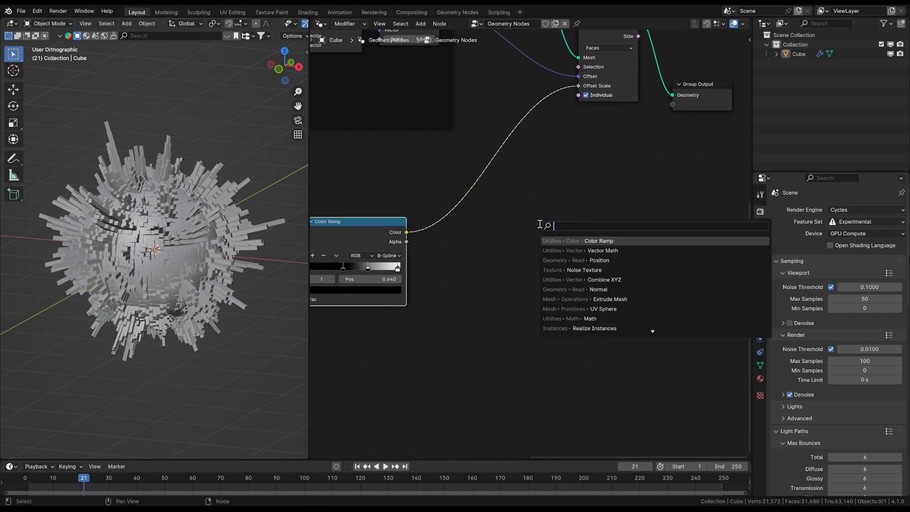
text(math)
key(Return)
click(512, 247)
click(511, 248)
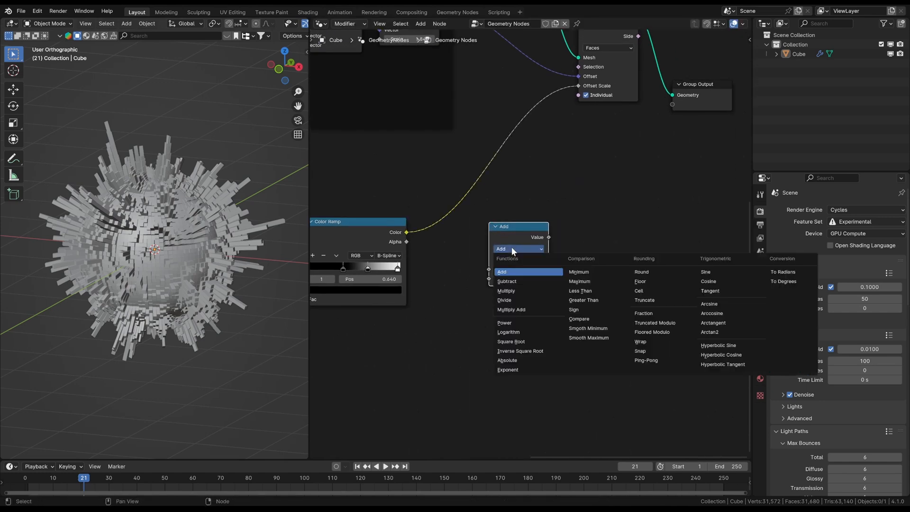
click(518, 278)
Drop the Subtract node onto the Color Ramp link and tune its second value to -0.080
key(g)
click(527, 231)
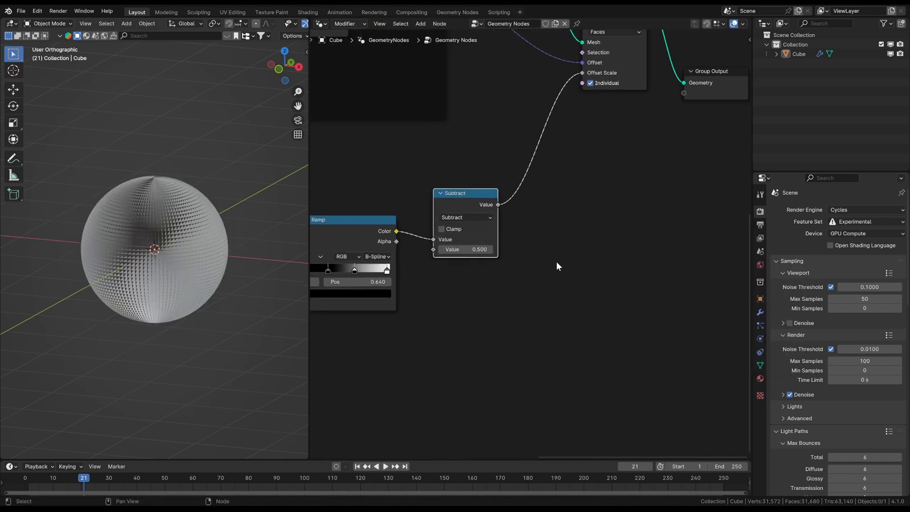
scroll(556, 261, up, 3)
key(BackSpace)
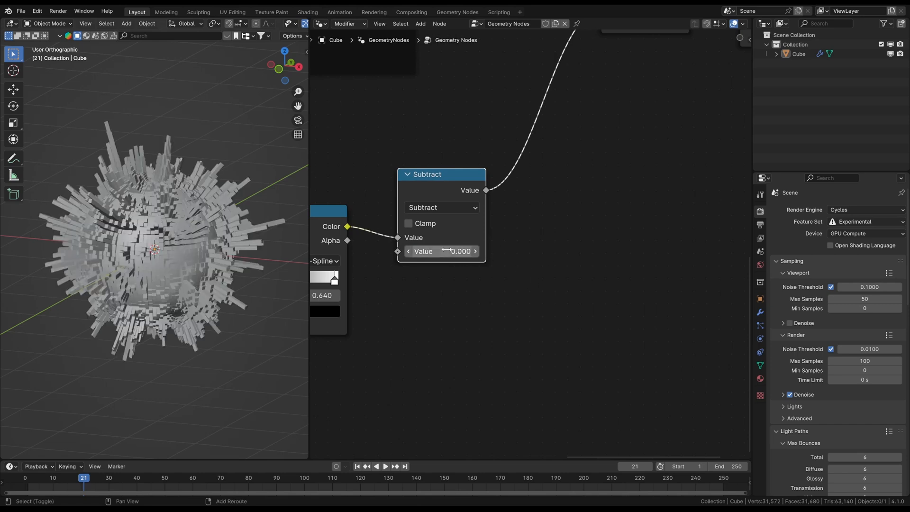
drag(441, 251, 441, 251)
scroll(487, 229, down, 3)
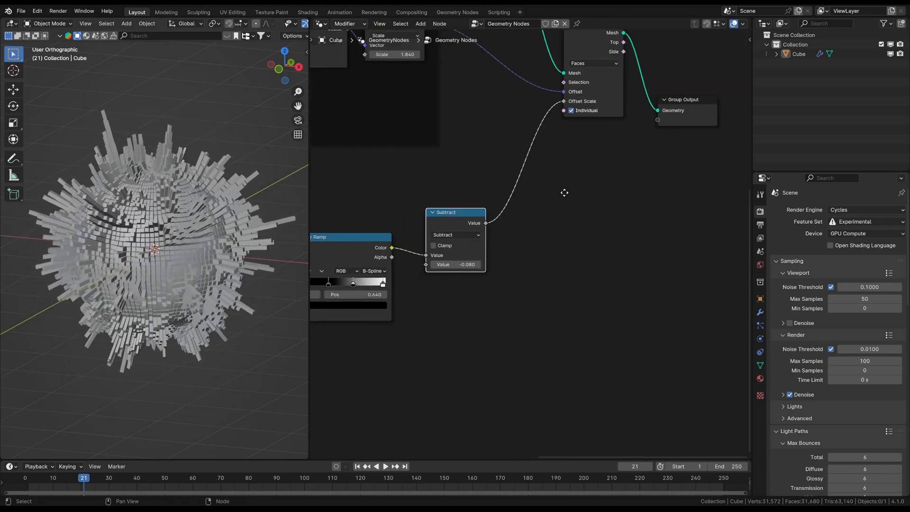
Insert a Map Range node on the Offset Scale link with an initial To Max of 0.300
middle_drag(564, 193, 537, 239)
key(shift+a)
text(map)
key(Return)
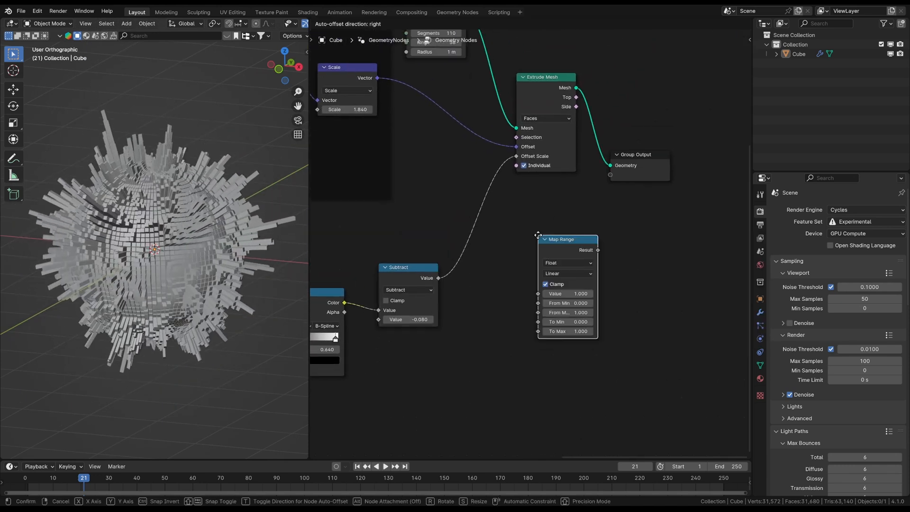
click(470, 219)
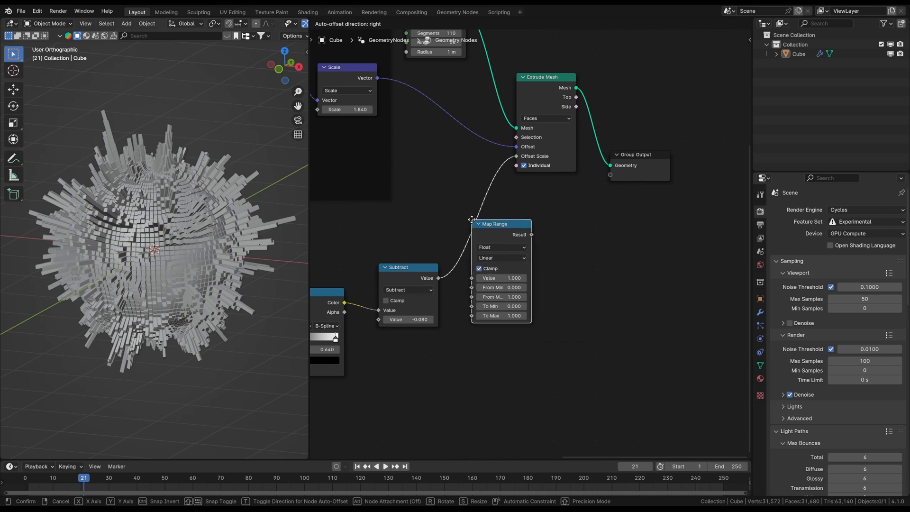
scroll(528, 266, up, 2)
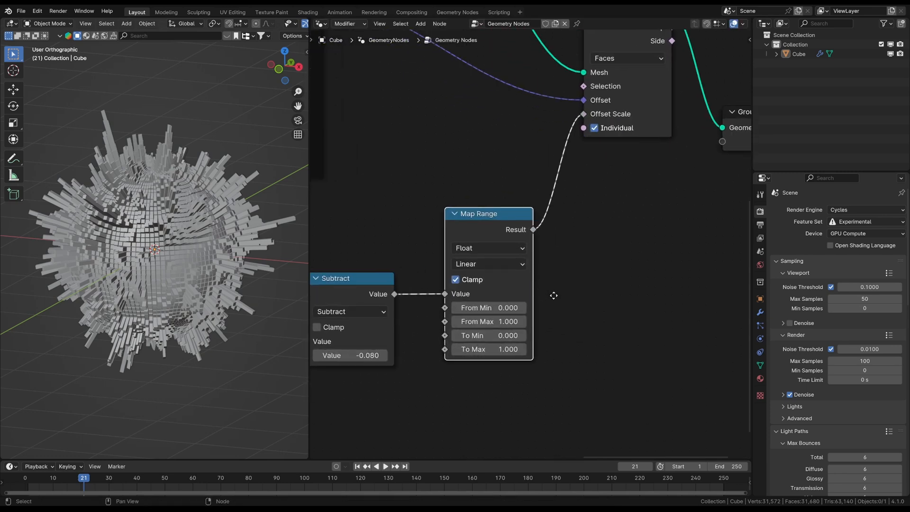
middle_drag(554, 296, 563, 275)
text(0.3)
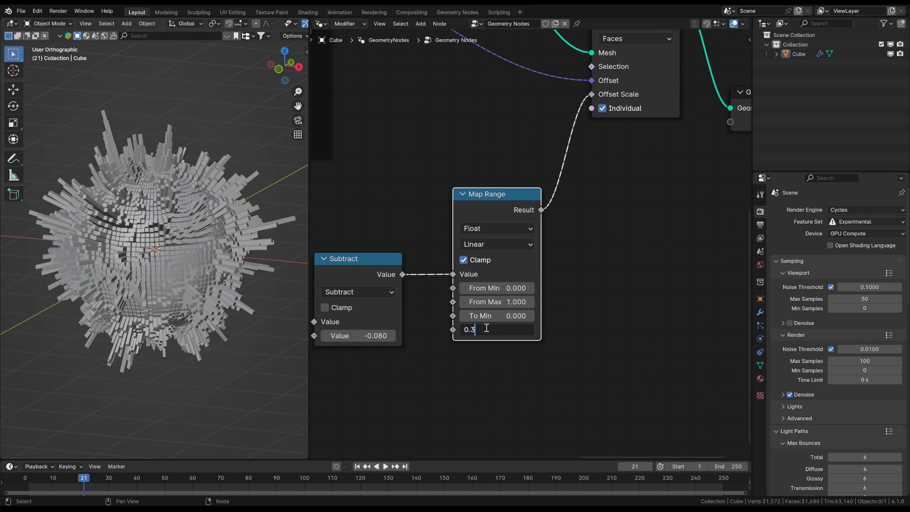
key(Return)
Set the Subtract value to 0.030 and raise Map Range To Max to 0.870, then preview the animation
middle_drag(487, 328, 510, 286)
drag(384, 294, 409, 294)
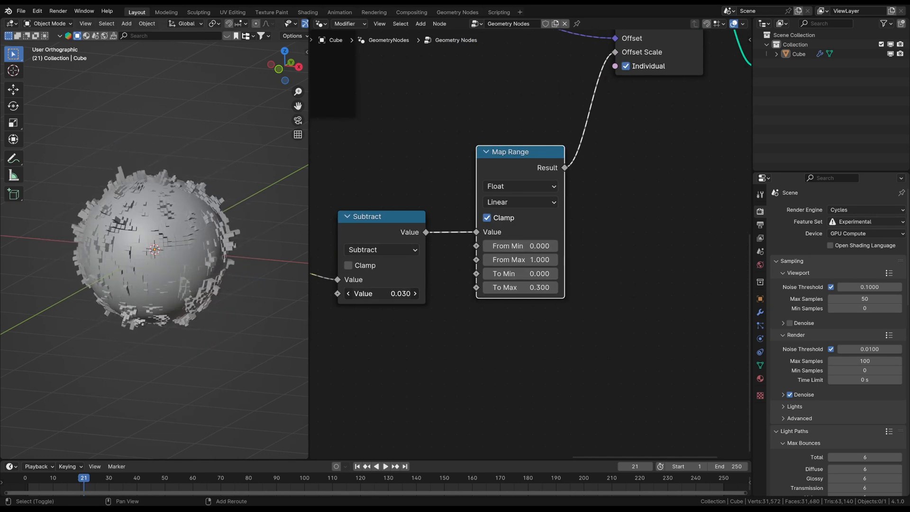
scroll(398, 294, down, 2)
middle_drag(419, 315, 460, 276)
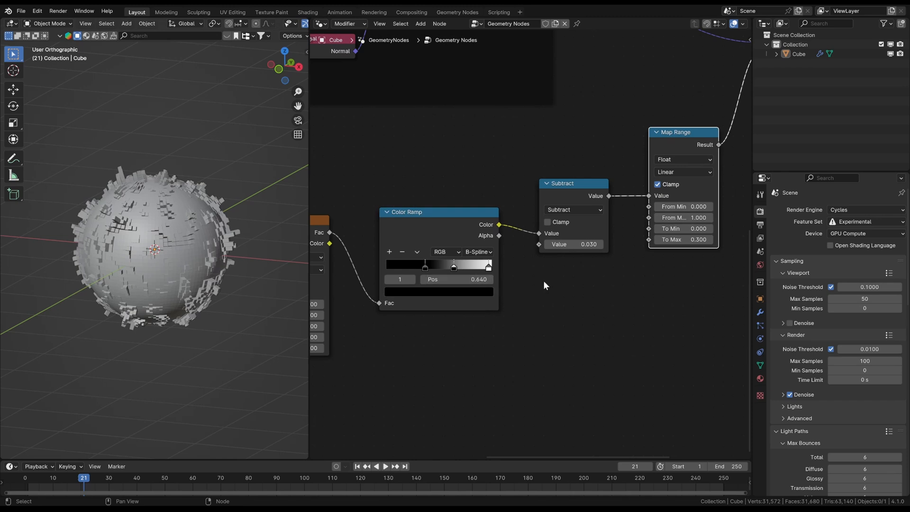
middle_drag(544, 286, 428, 294)
mouse_move(568, 247)
mouse_down()
mouse_move(555, 248)
mouse_move(598, 248)
mouse_up()
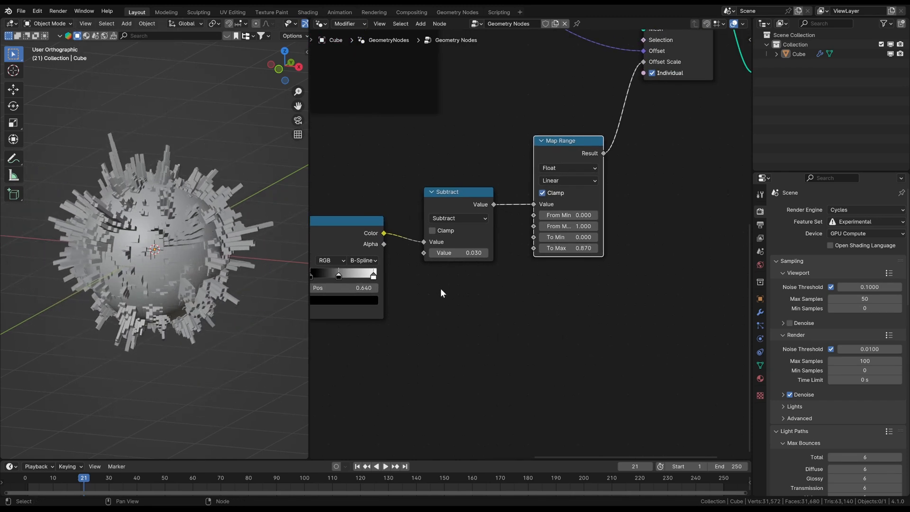
scroll(441, 290, down, 2)
scroll(492, 282, down, 2)
middle_drag(488, 301, 590, 360)
key(space)
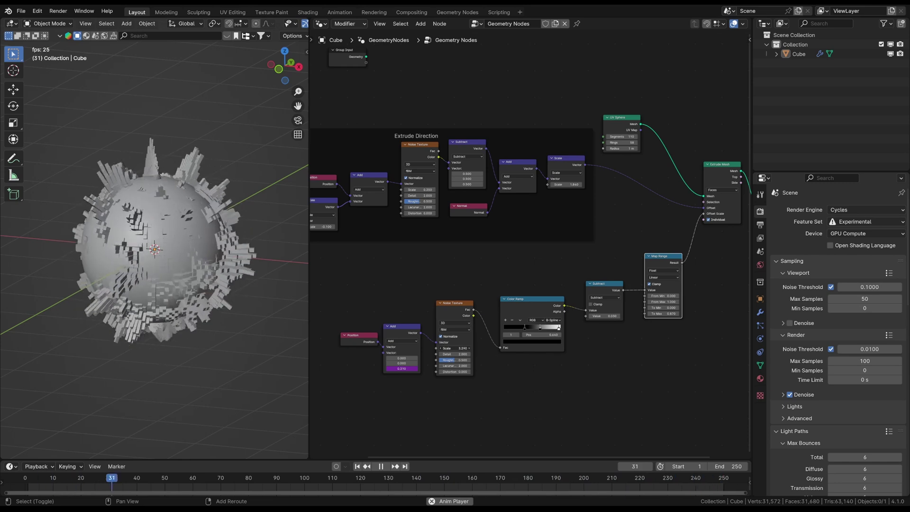
scroll(541, 268, down, 1)
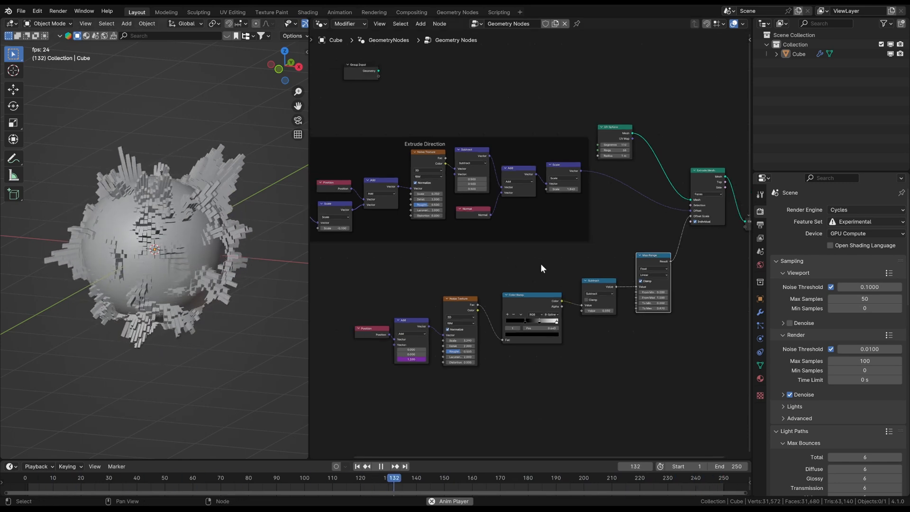
Box-select the lower noise-to-Map-Range chain and wrap it in a frame labelled 'Extrude Length'
middle_drag(541, 269, 470, 264)
key(space)
drag(591, 242, 579, 248)
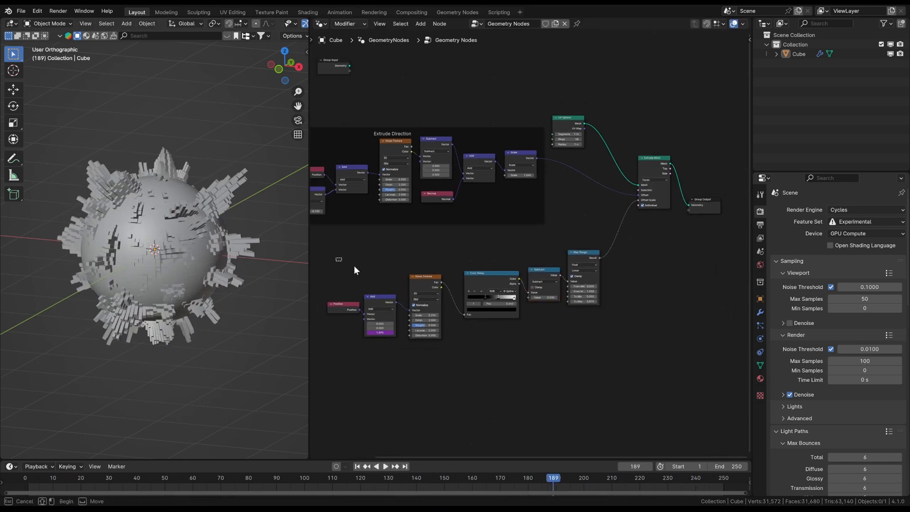
drag(354, 270, 605, 341)
key(ctrl+j)
text(Extrude Lengt)
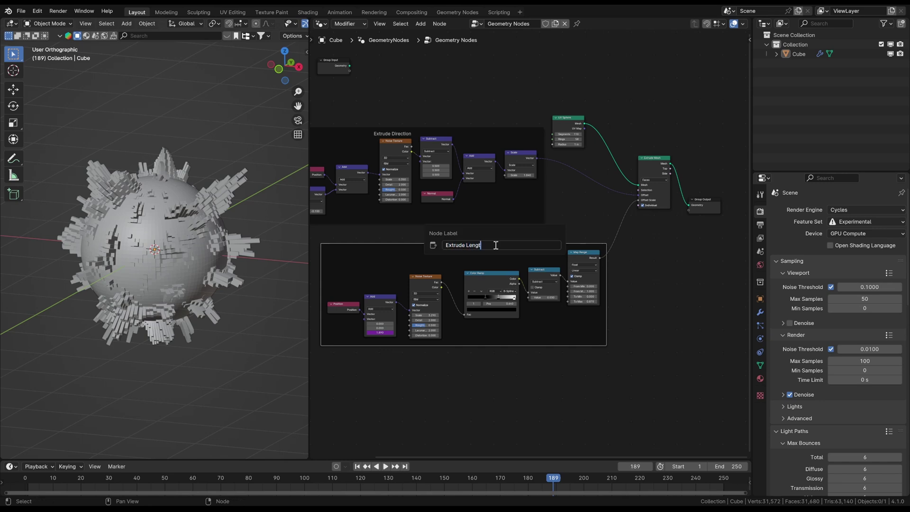
text(h)
key(Return)
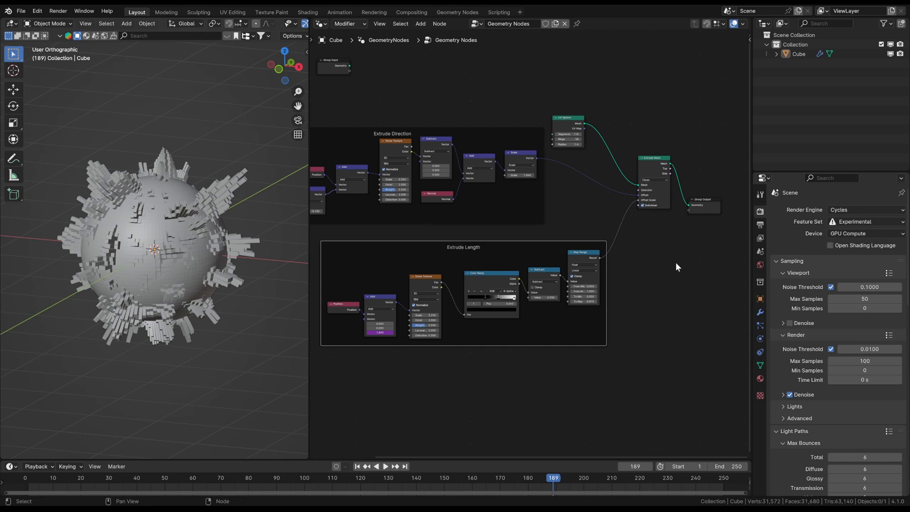
Move the Extrude Mesh and Group Output nodes to the right and replay the animation
middle_drag(675, 267, 538, 249)
key(g)
click(537, 148)
key(g)
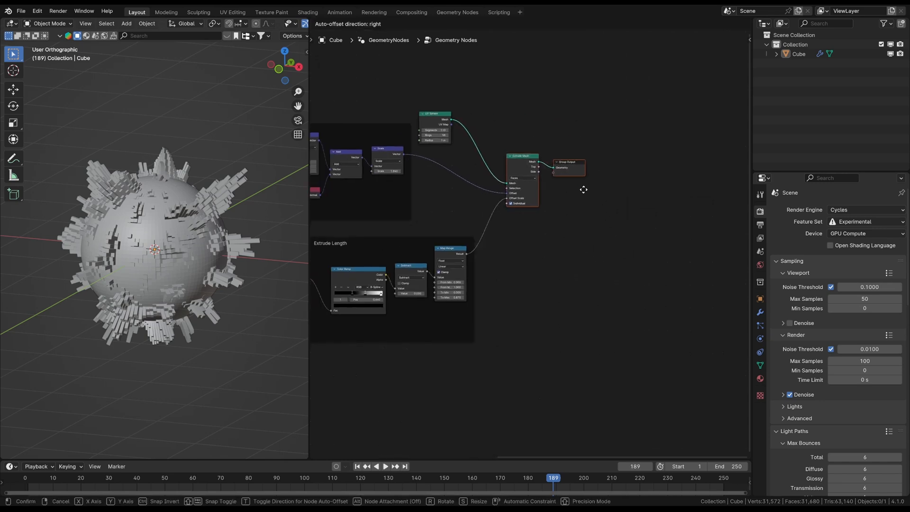
click(593, 197)
middle_drag(507, 252, 559, 255)
scroll(558, 255, up, 1)
key(space)
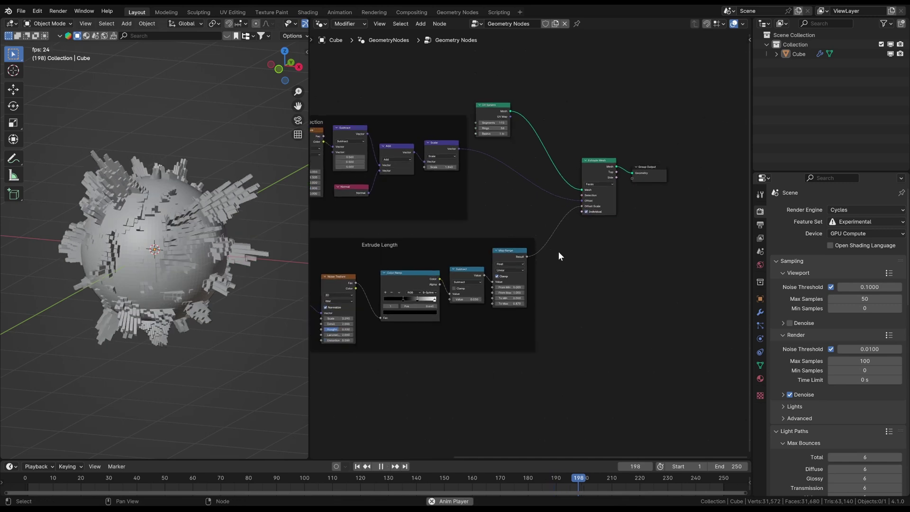